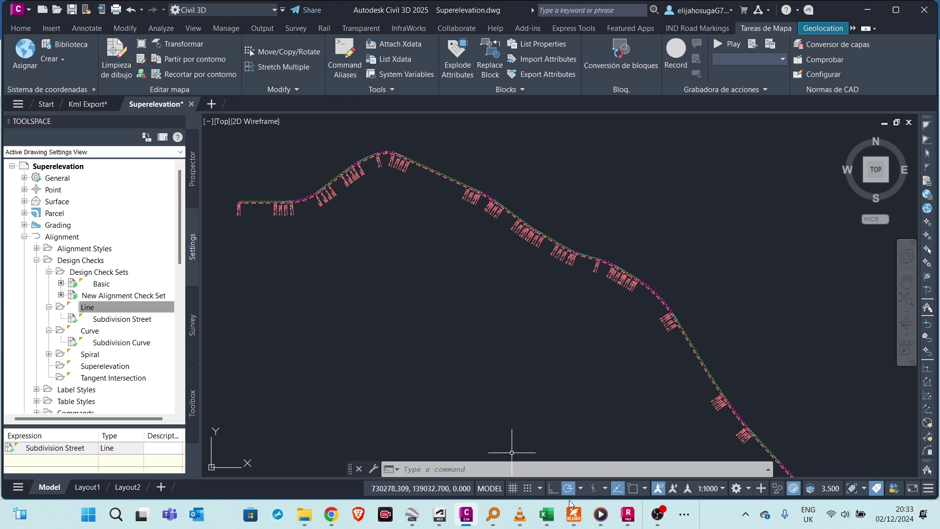
- Bring the AASHTO Green Book PDF forward at page 186's minimum radius table
click(574, 513)
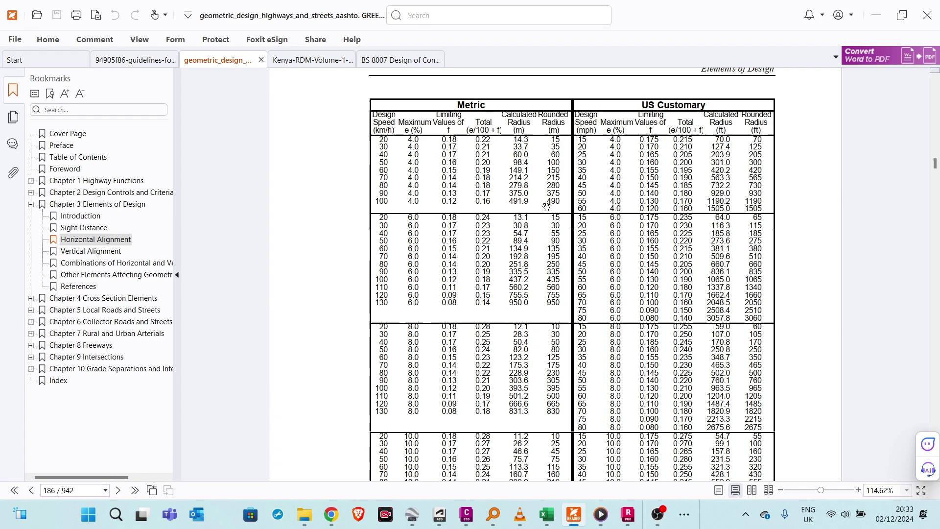
- Read the Exhibit 3-14 minimum radius values, then minimize the PDF to return to Civil 3D
scroll(547, 205, down, 10)
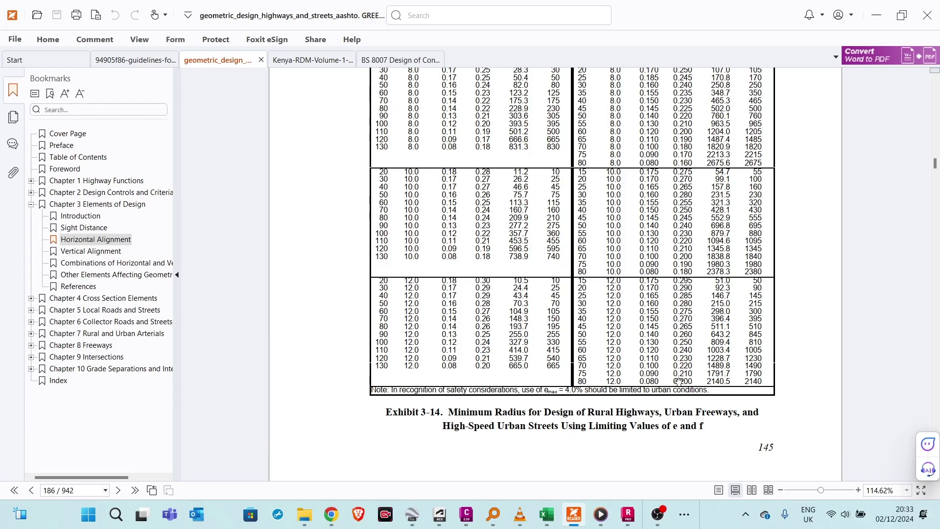
scroll(614, 304, up, 5)
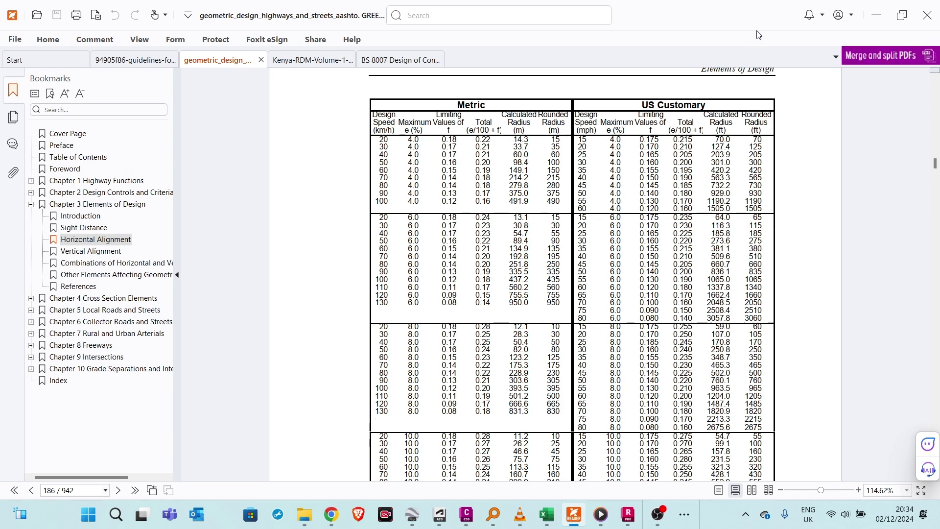
click(876, 15)
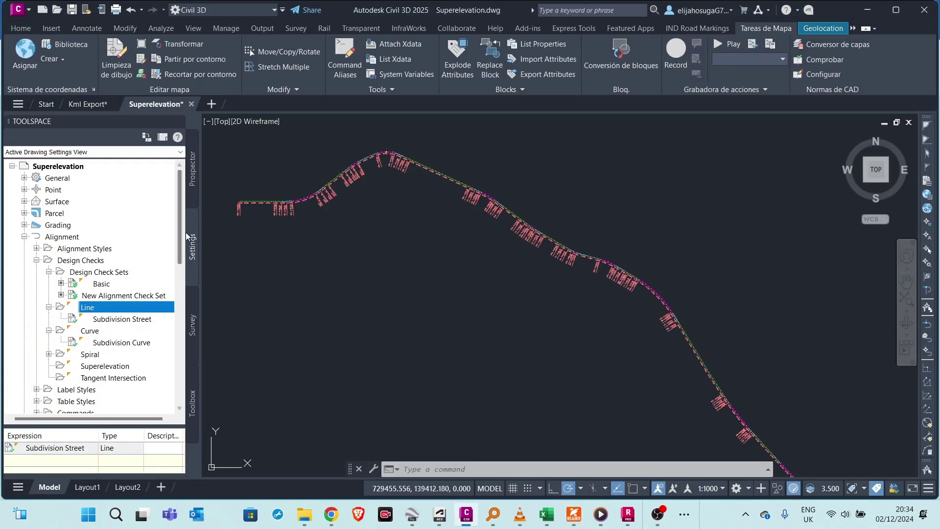
- Show the Home ribbon and list Alignment > Design Checks > Curve, revealing the Subdivision Curve check
click(190, 191)
click(195, 243)
click(21, 28)
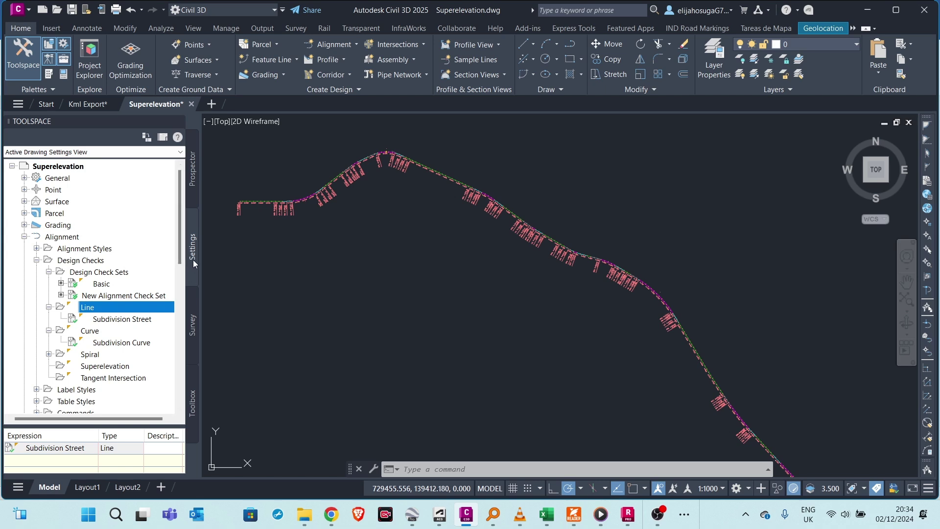
click(90, 334)
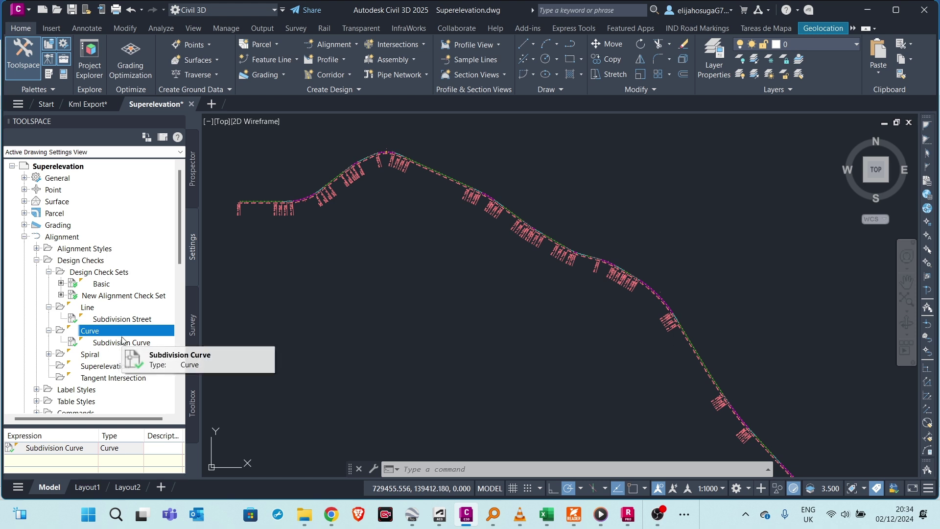
- Create curve check 'Min Radius', description 'Green book', with expression Radius>=98.4
right_click(106, 335)
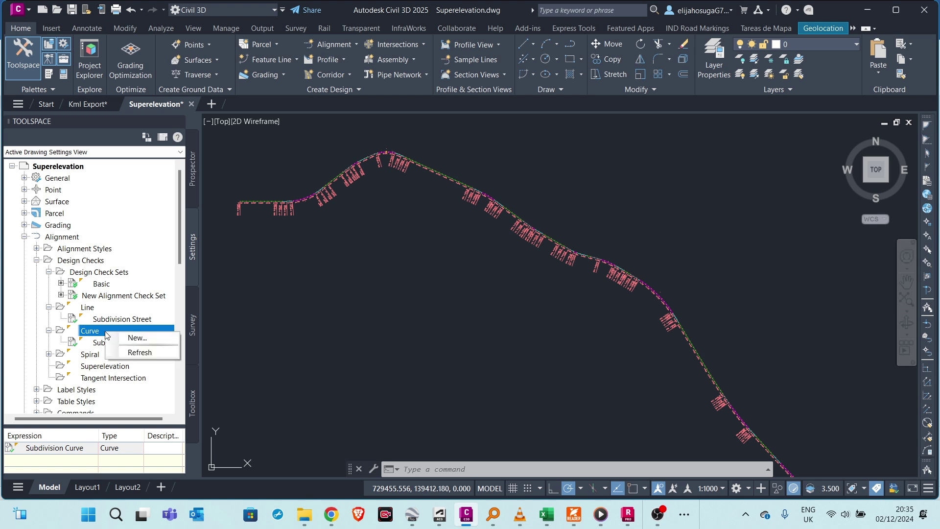
click(137, 342)
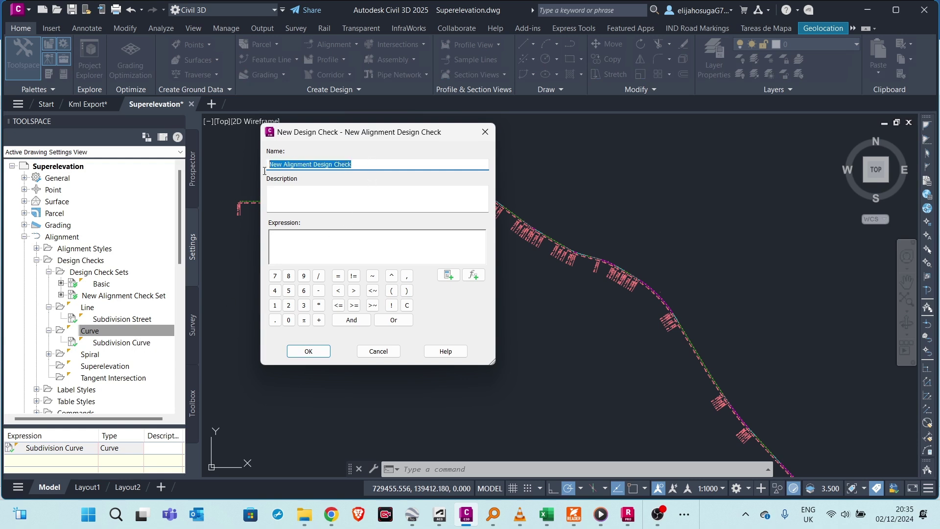
text(Mi)
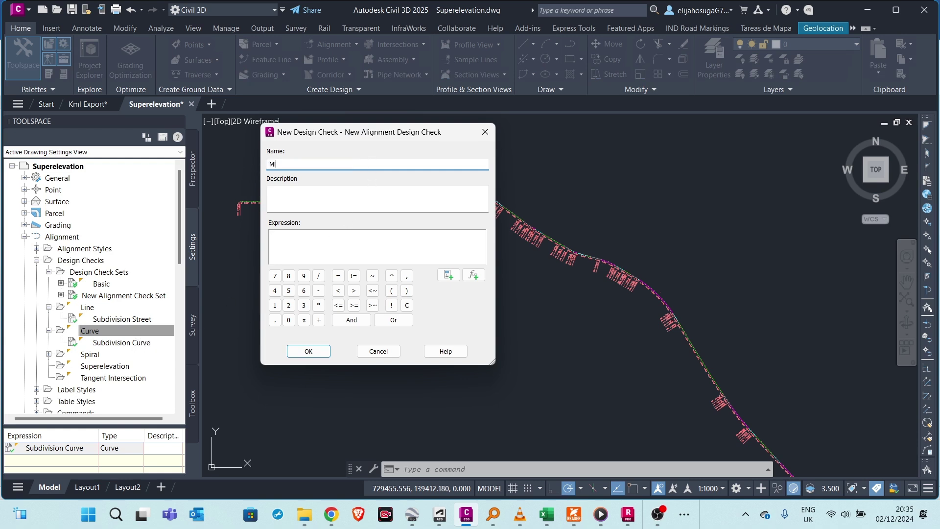
text(n Radius)
click(295, 199)
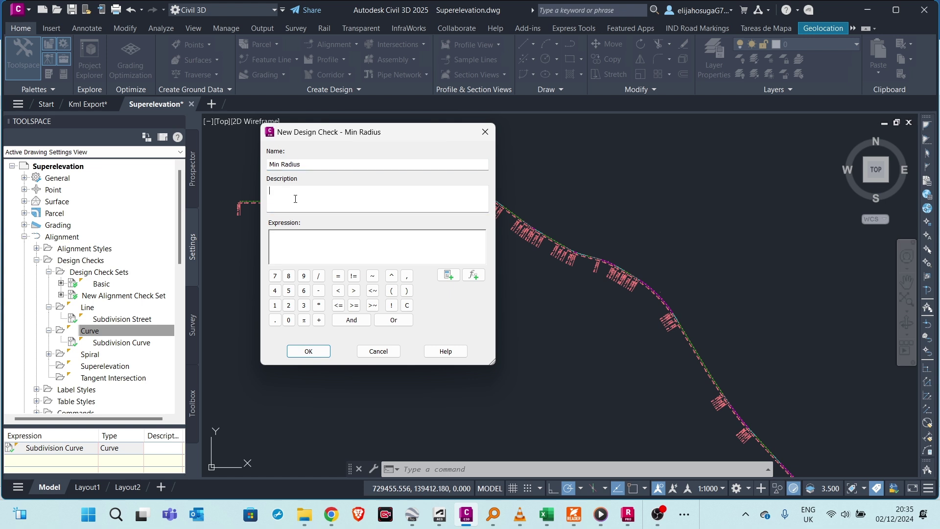
text(Green book)
click(295, 236)
click(448, 277)
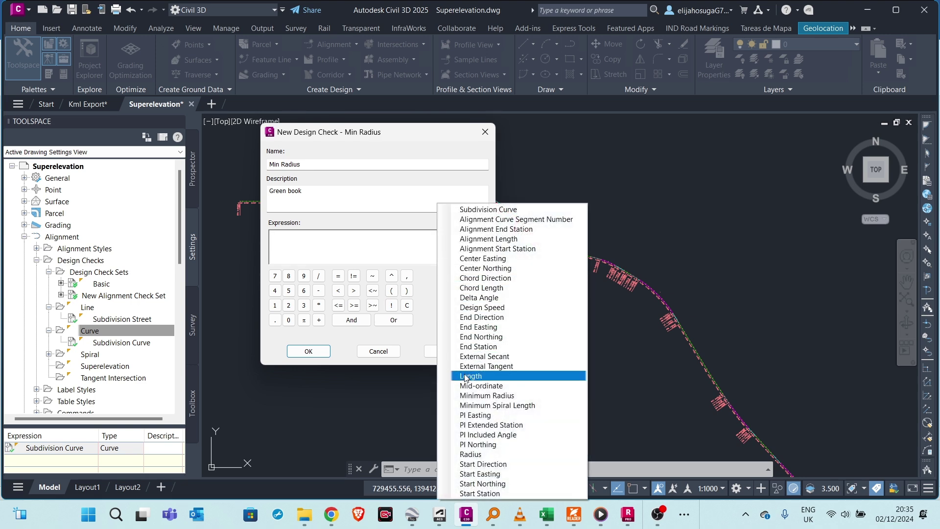
click(460, 454)
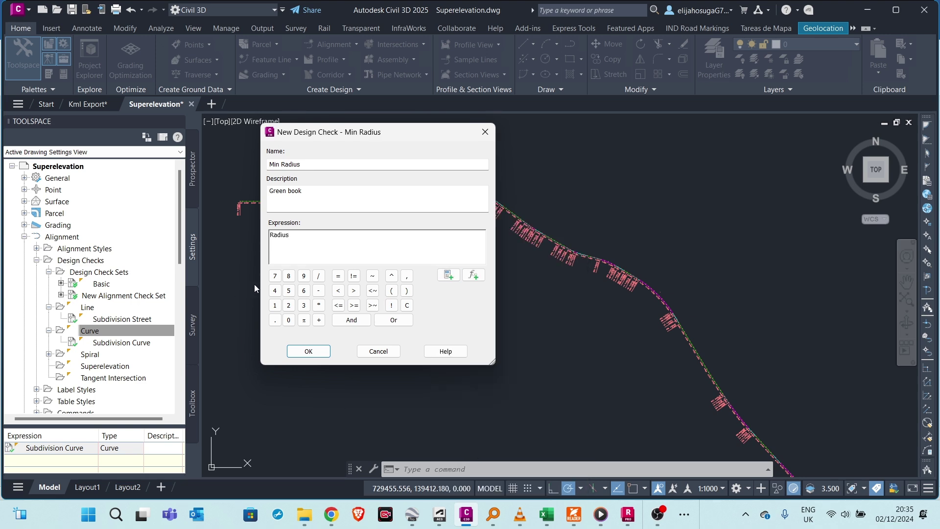
click(354, 305)
text(98.4)
click(308, 351)
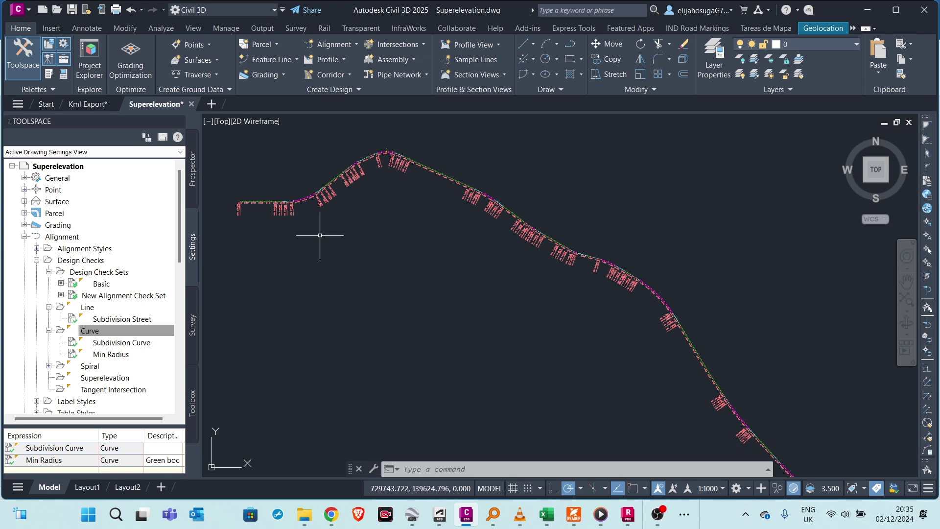
middle_drag(373, 195, 385, 231)
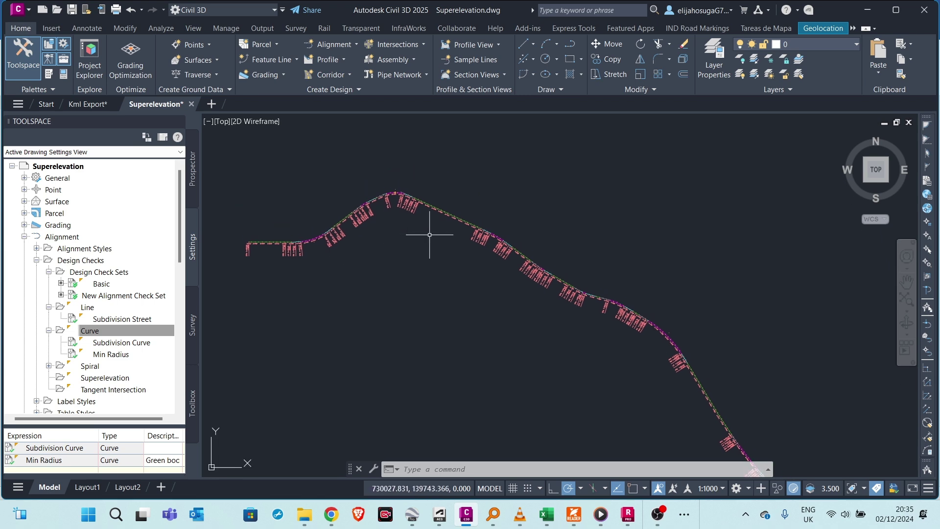
scroll(400, 201, up, 5)
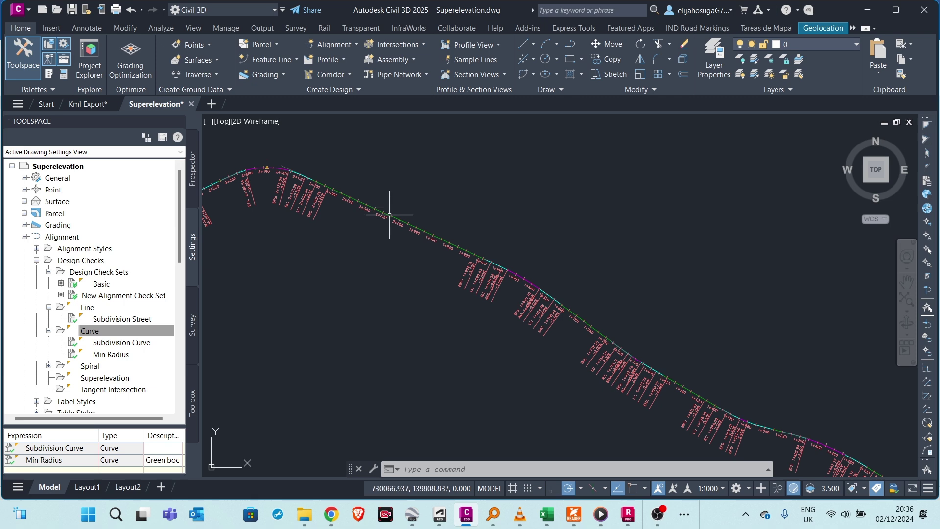
scroll(293, 178, down, 2)
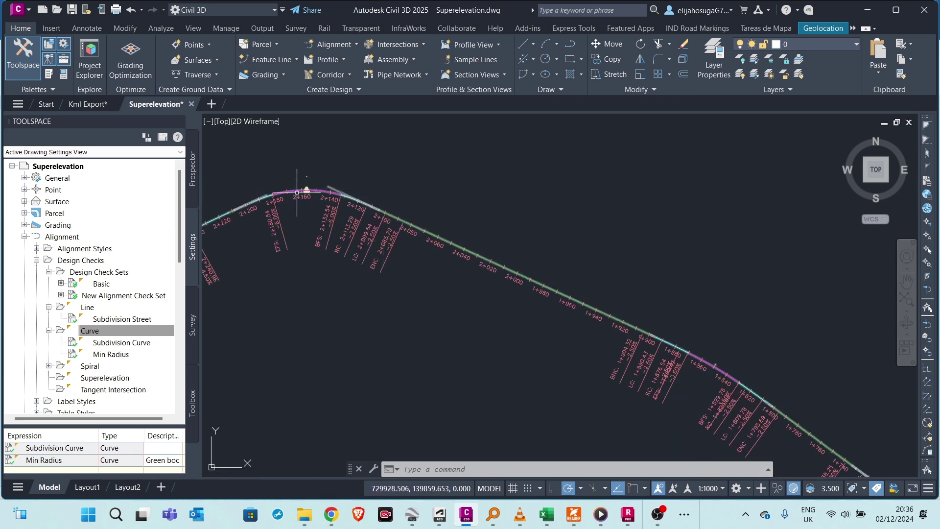
scroll(499, 250, down, 4)
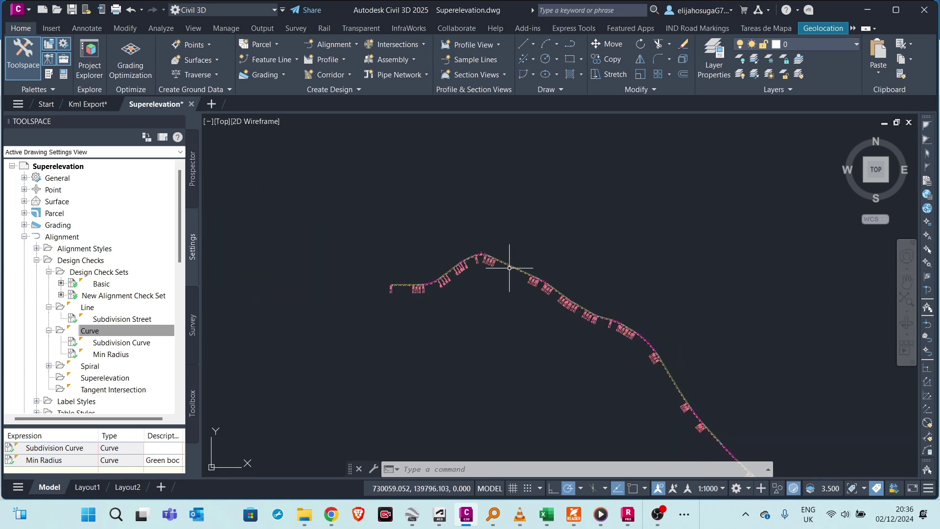
scroll(499, 259, up, 4)
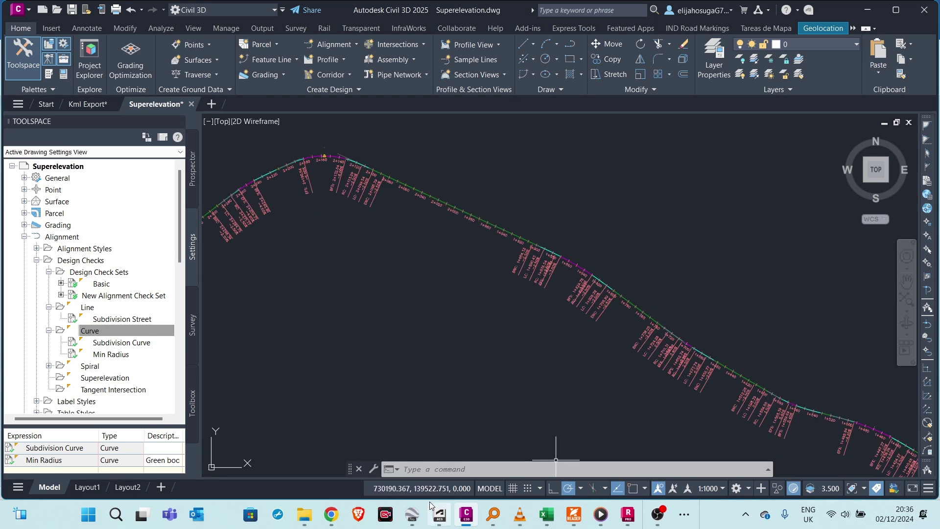
click(341, 513)
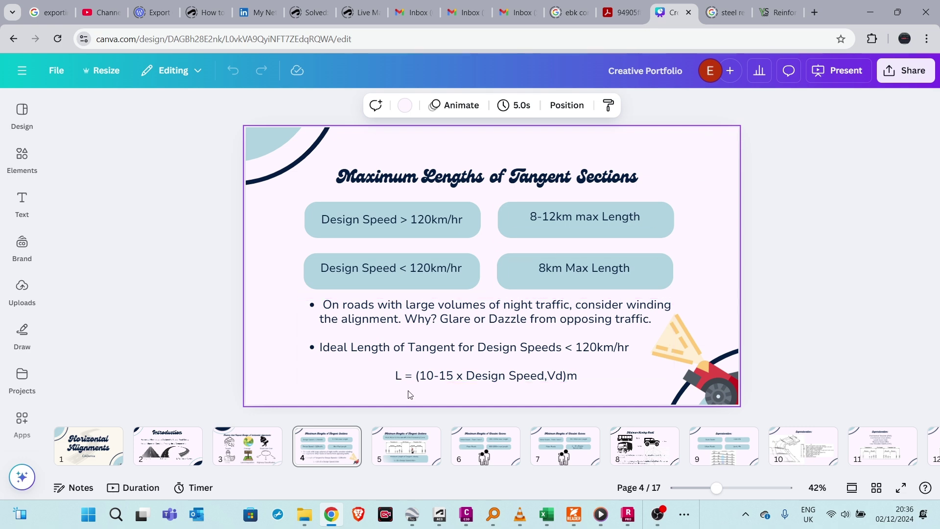
click(871, 12)
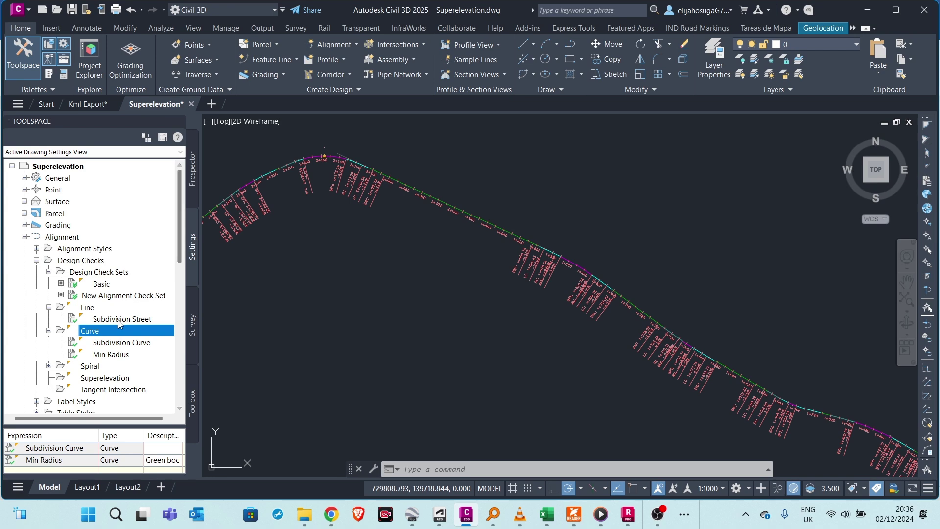
- Start a new line check named 'Maximum Length Check' with an expression beginning Length<=
click(88, 307)
right_click(88, 307)
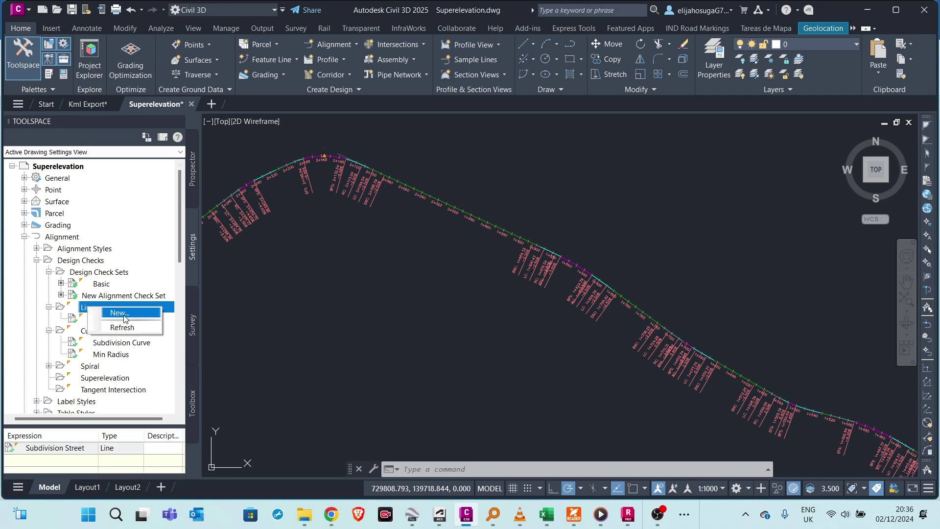
click(123, 313)
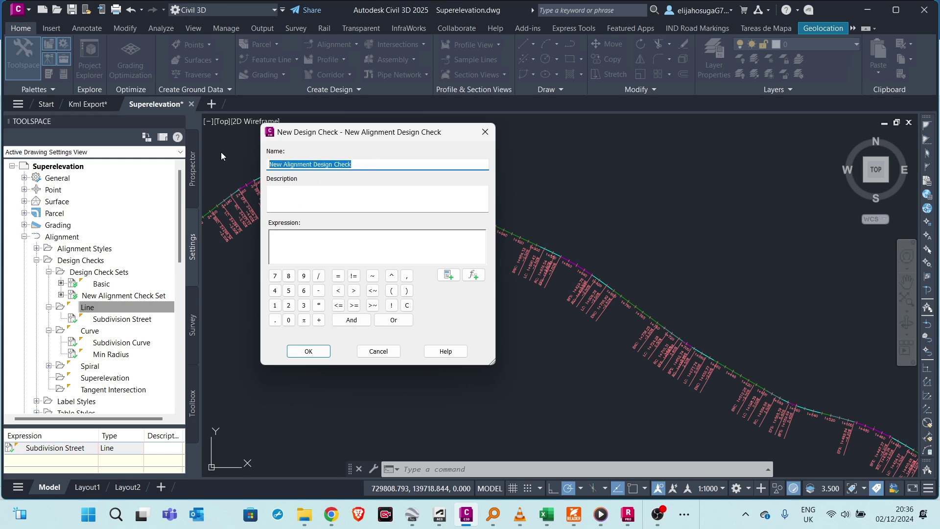
text(Maxim)
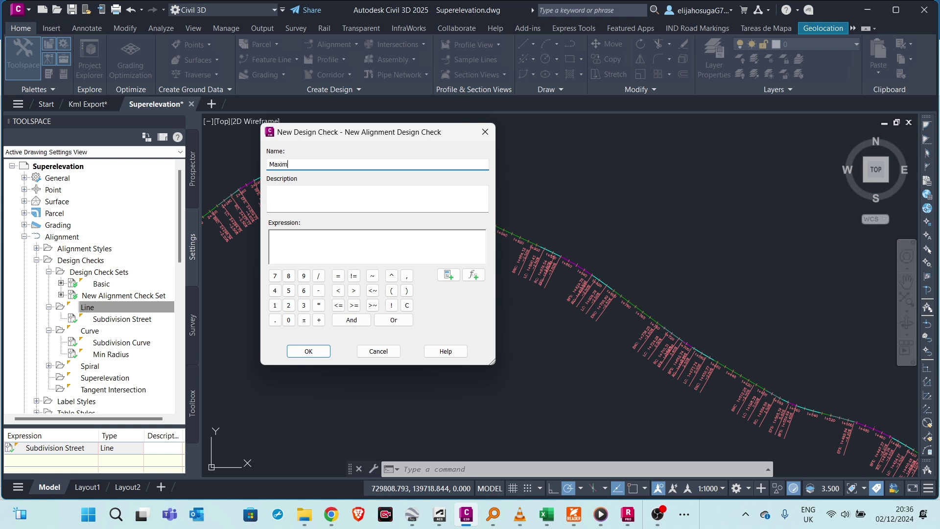
text(um Length Check)
click(331, 195)
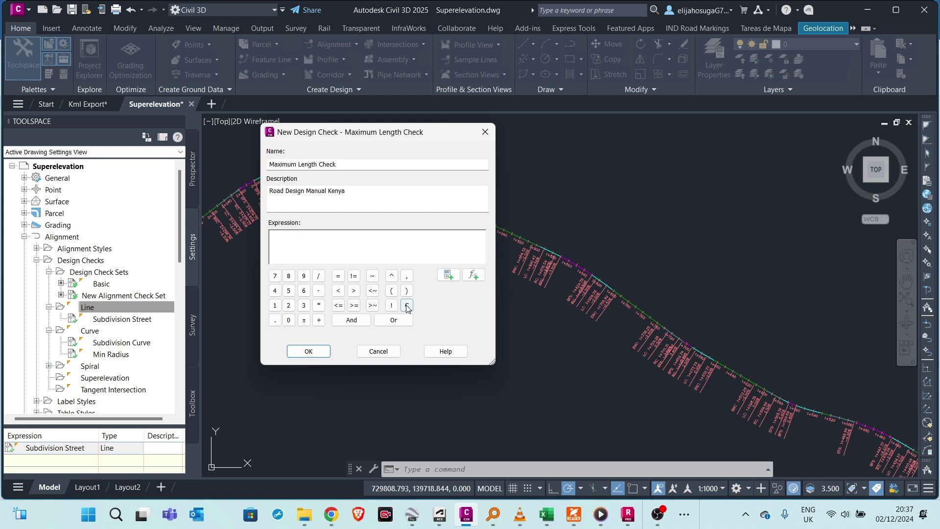
click(447, 274)
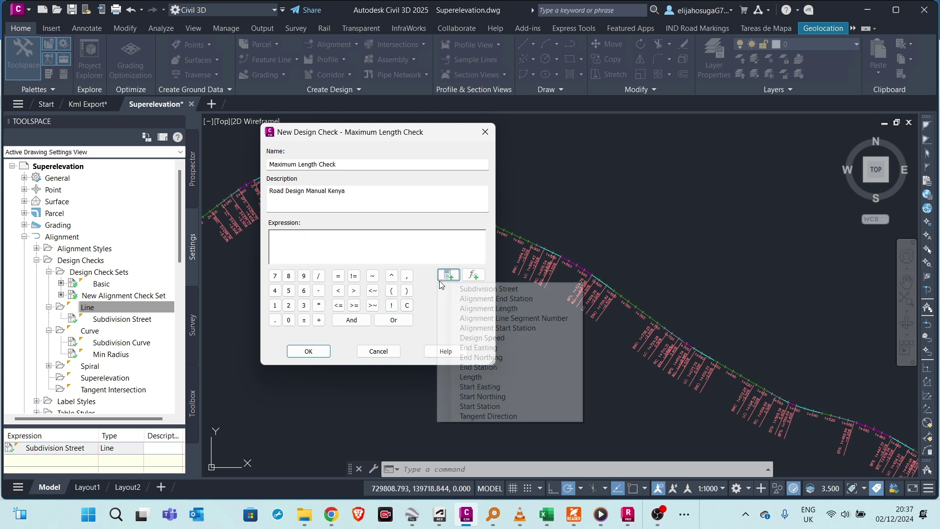
click(478, 377)
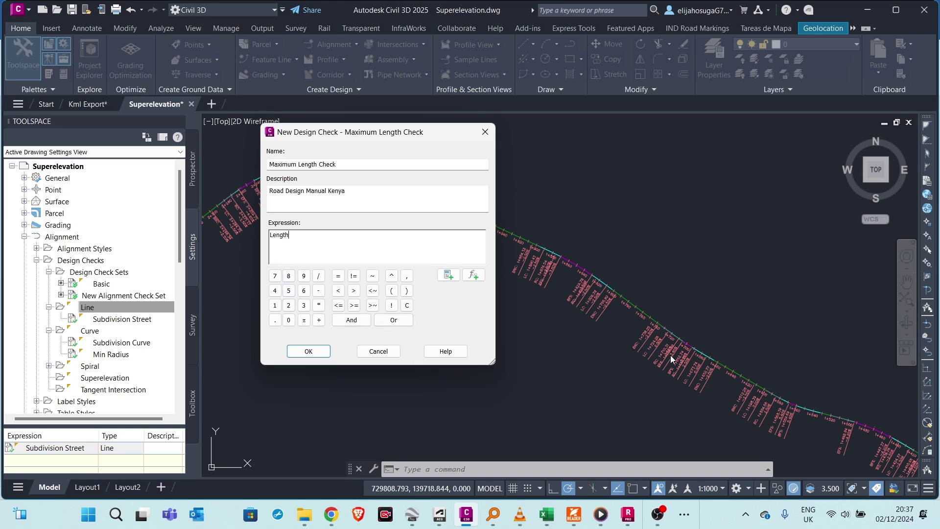
click(339, 306)
double_click(279, 235)
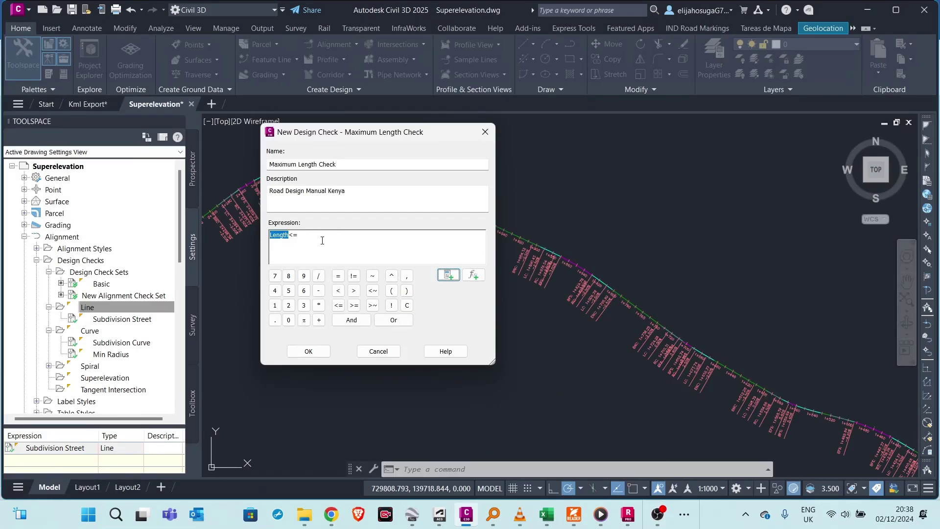
click(322, 240)
- Complete the expression as Length<=10*{Design Speed} and save the check
click(275, 305)
click(289, 320)
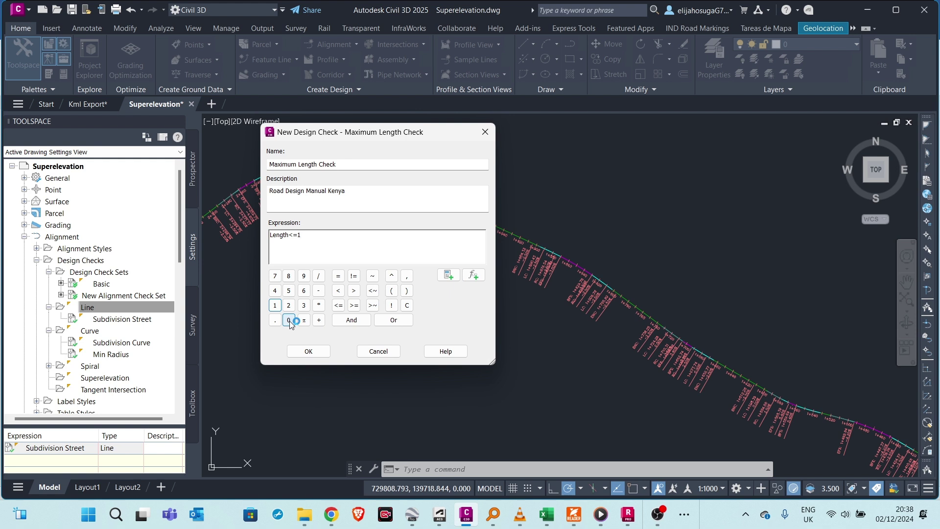
click(319, 307)
click(448, 274)
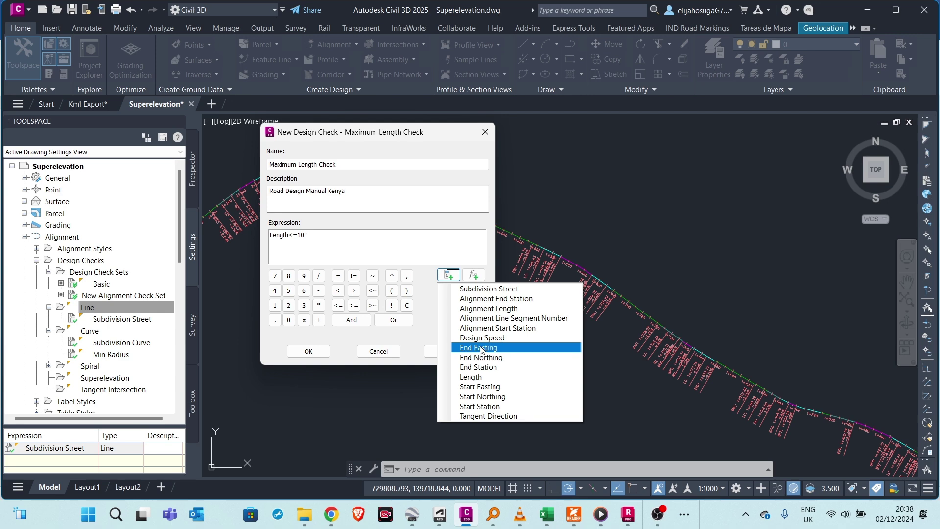
click(442, 245)
click(474, 275)
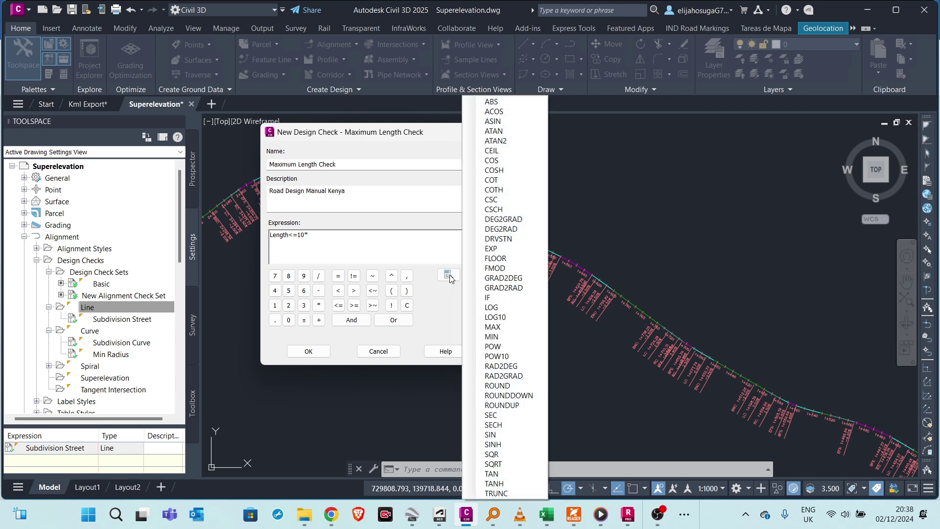
click(447, 275)
click(469, 339)
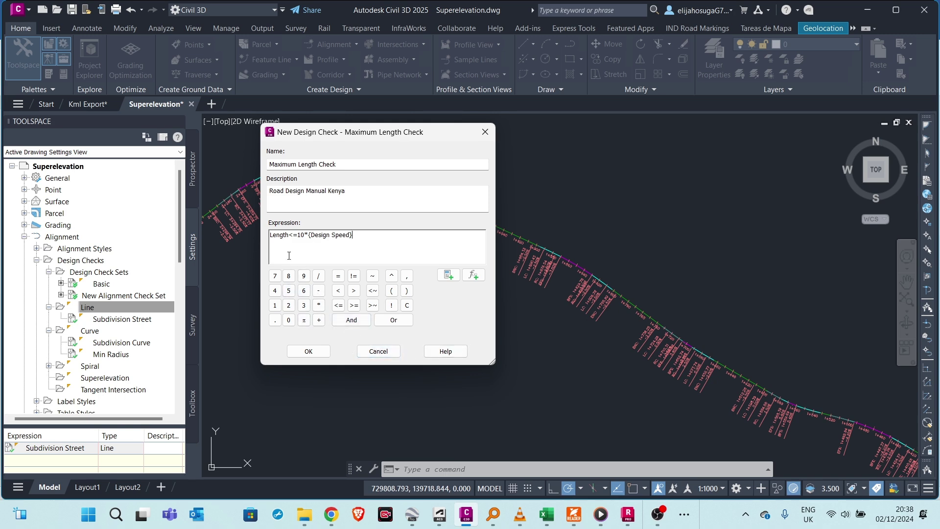
click(301, 355)
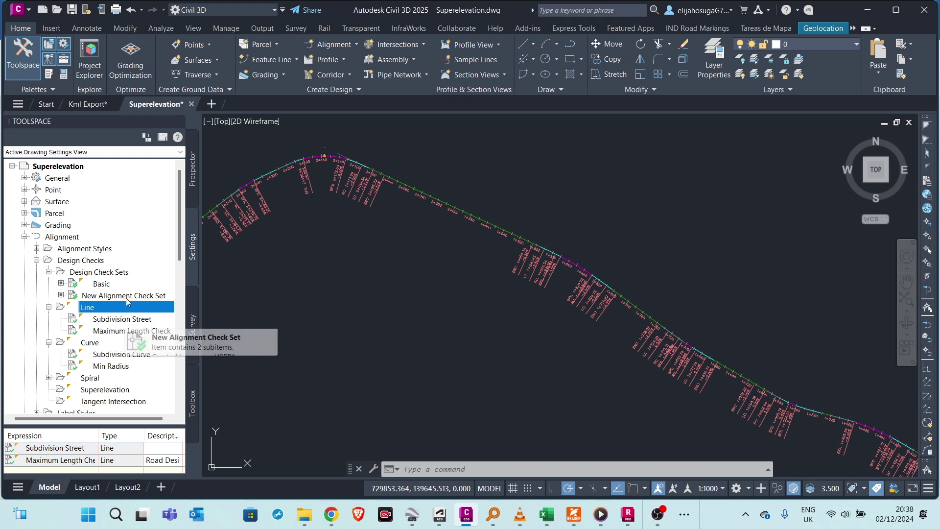
- Create a new alignment design check set named 'maxlength and min radius'
click(101, 272)
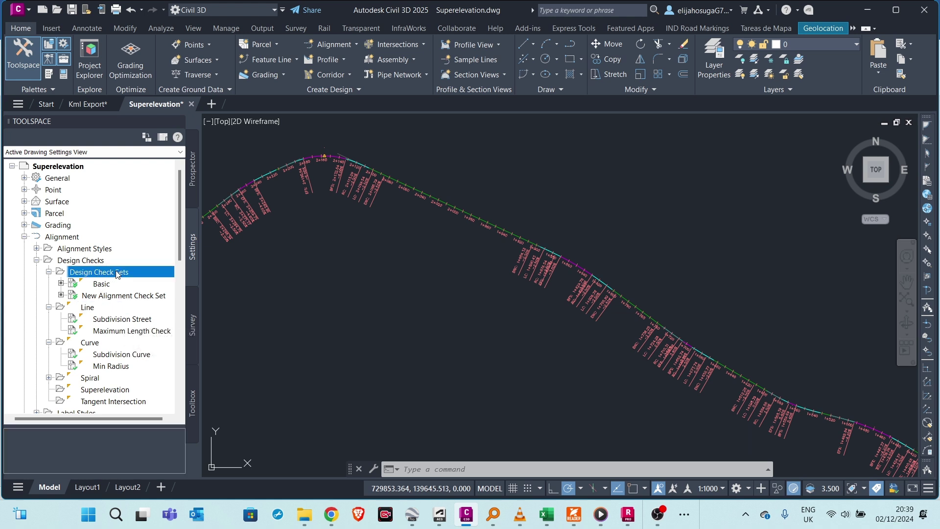
right_click(118, 274)
click(148, 277)
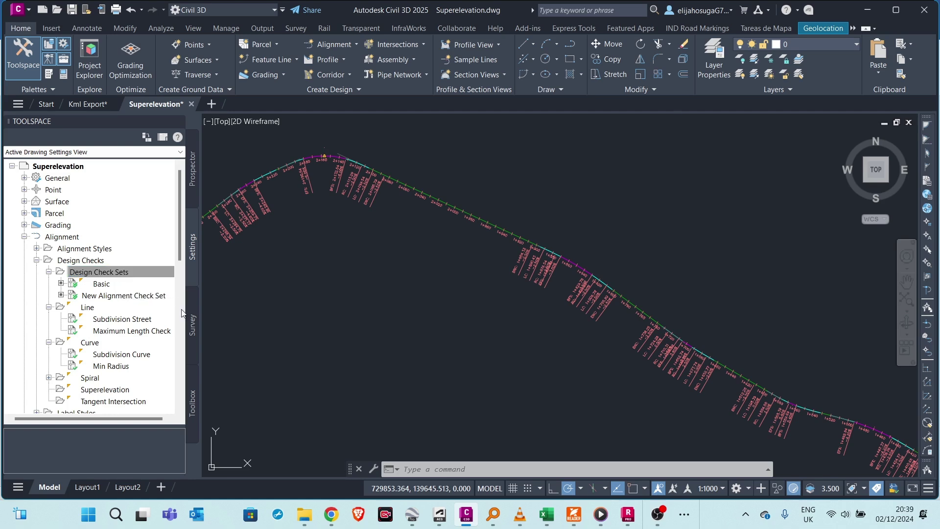
click(251, 100)
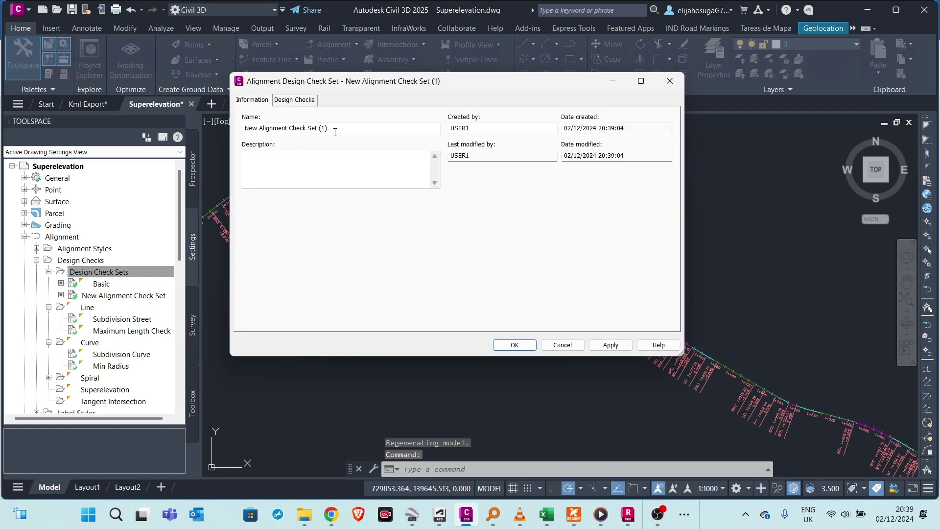
drag(339, 128, 251, 129)
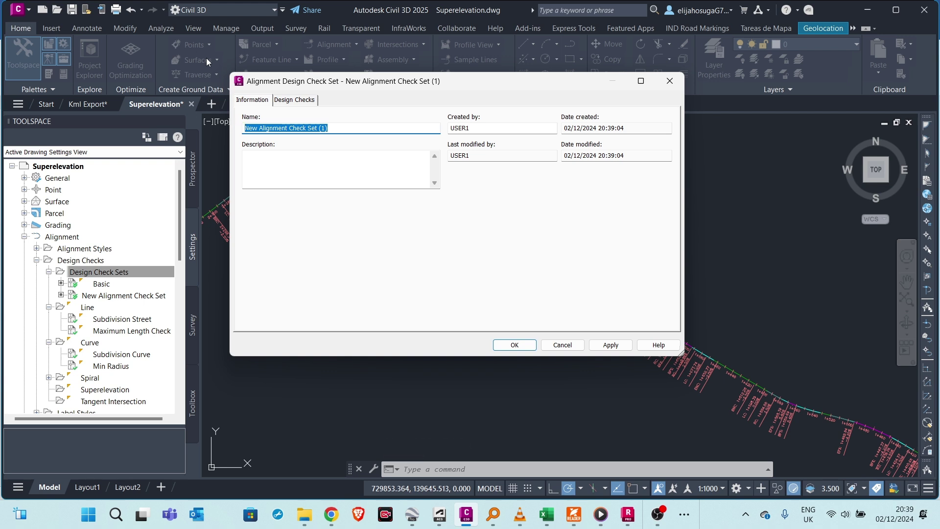
text(max)
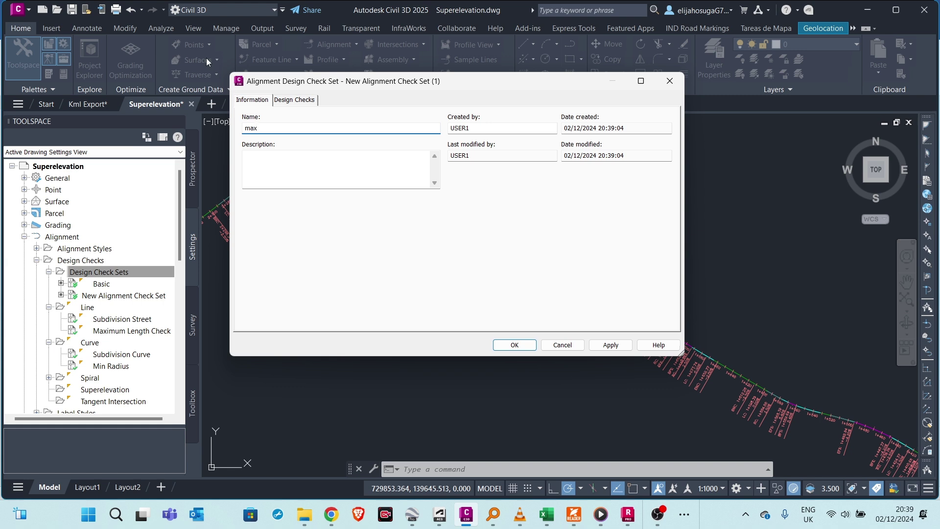
text(length and min radius)
- Add Maximum Length Check (Line) and Min Radius (Curve) to the set and save it
click(292, 100)
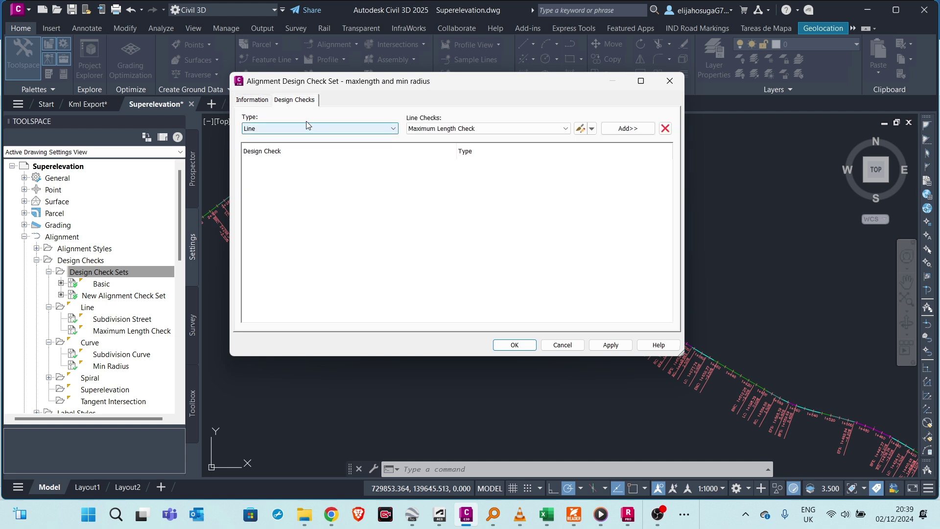
click(462, 132)
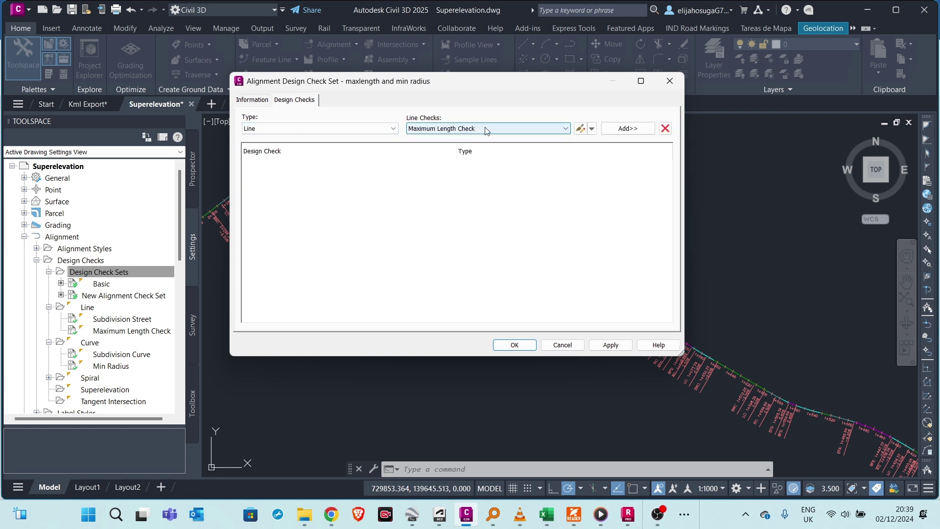
click(443, 128)
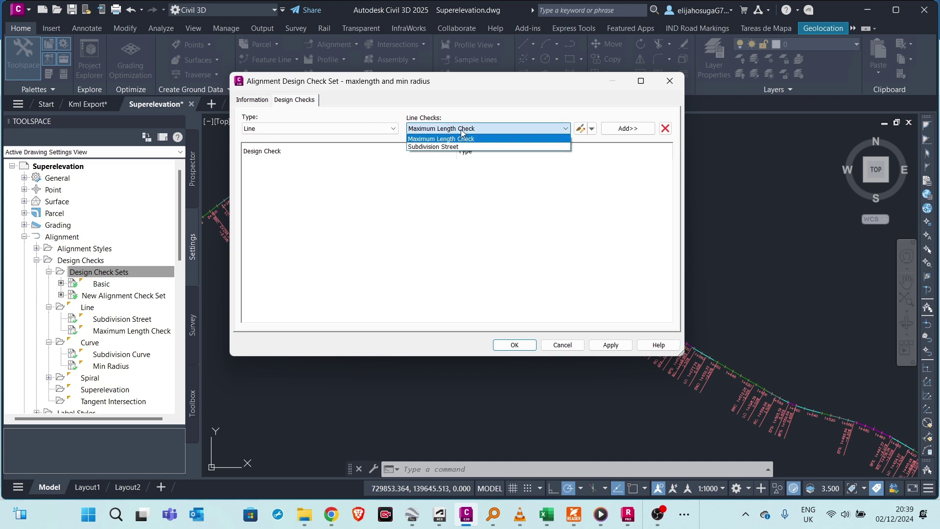
click(617, 127)
click(330, 129)
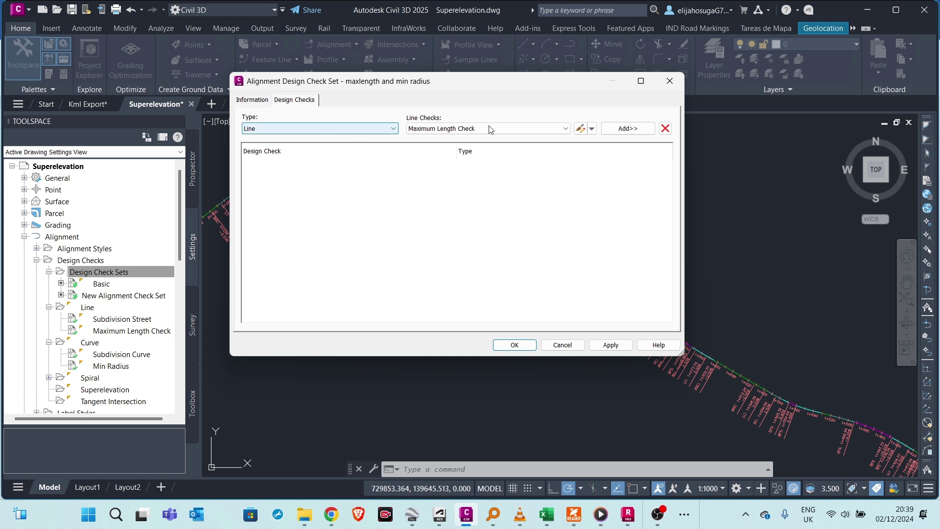
click(623, 129)
click(284, 128)
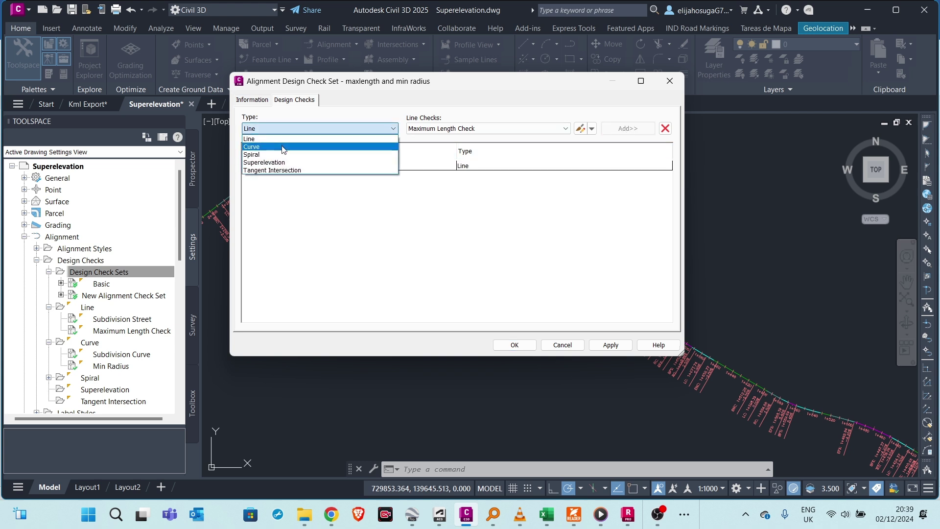
click(283, 148)
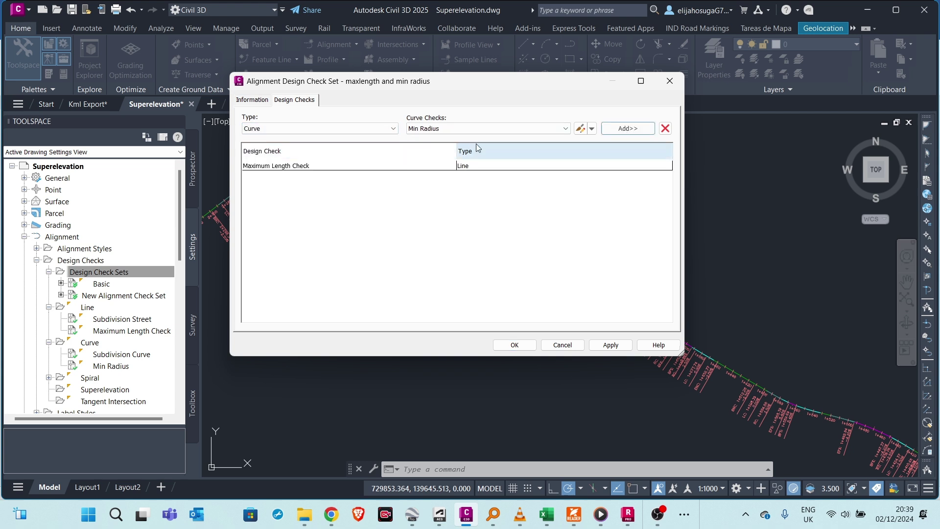
click(605, 129)
click(612, 346)
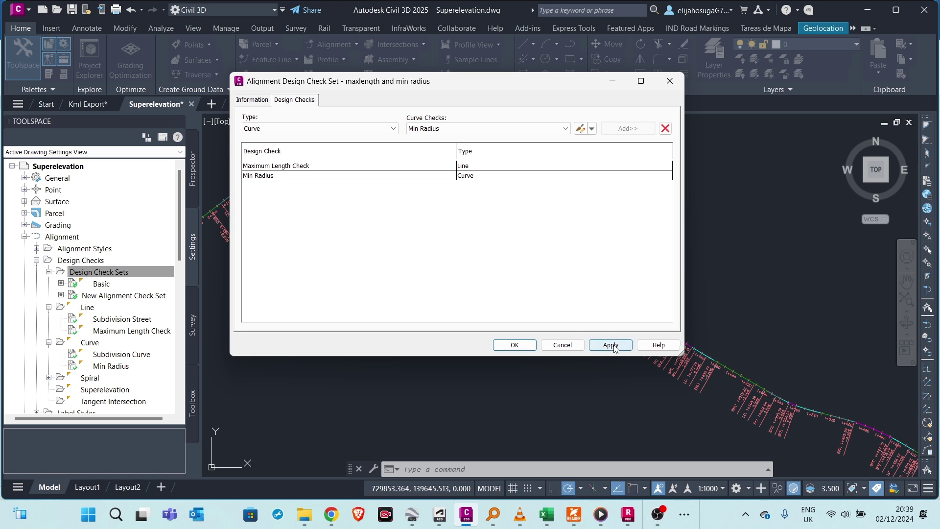
click(527, 345)
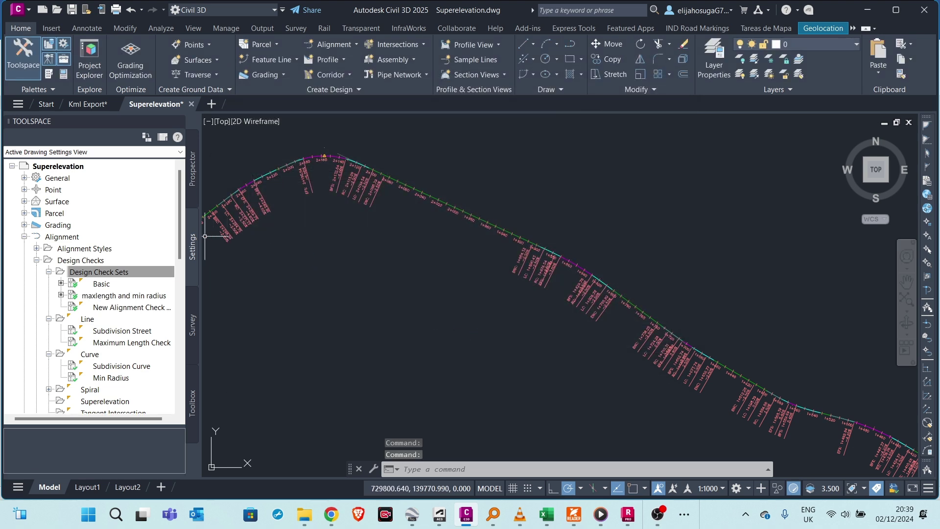
- Assign the 'maxlength and min radius' check set to Road A in its Alignment Properties
scroll(429, 186, up, 2)
scroll(428, 186, up, 4)
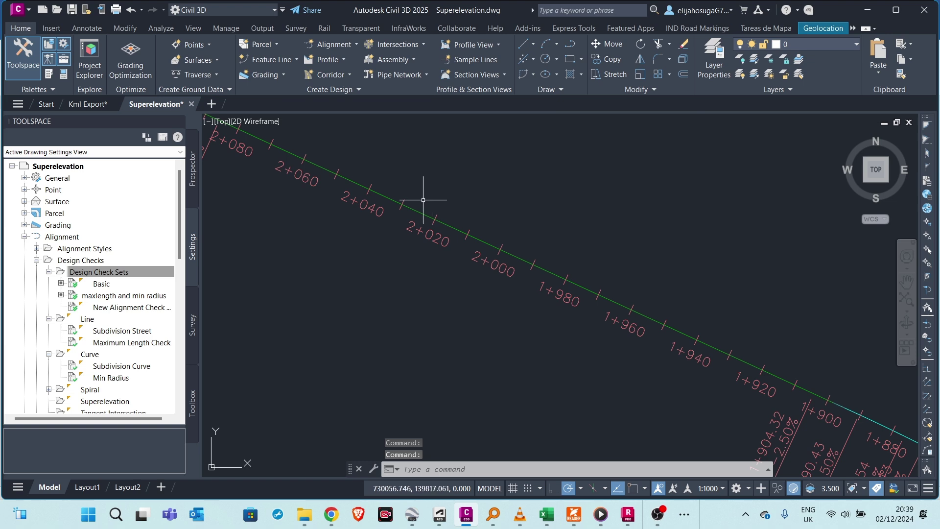
click(427, 211)
right_click(439, 145)
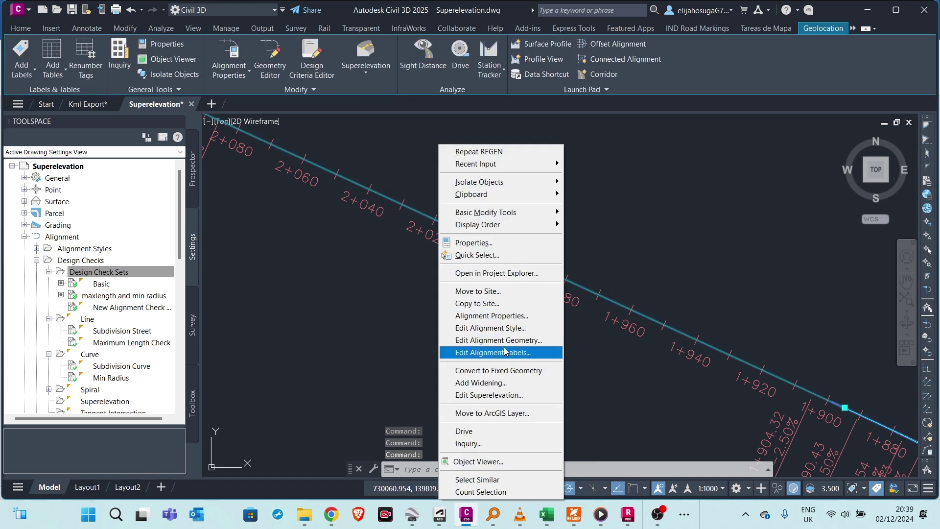
click(492, 316)
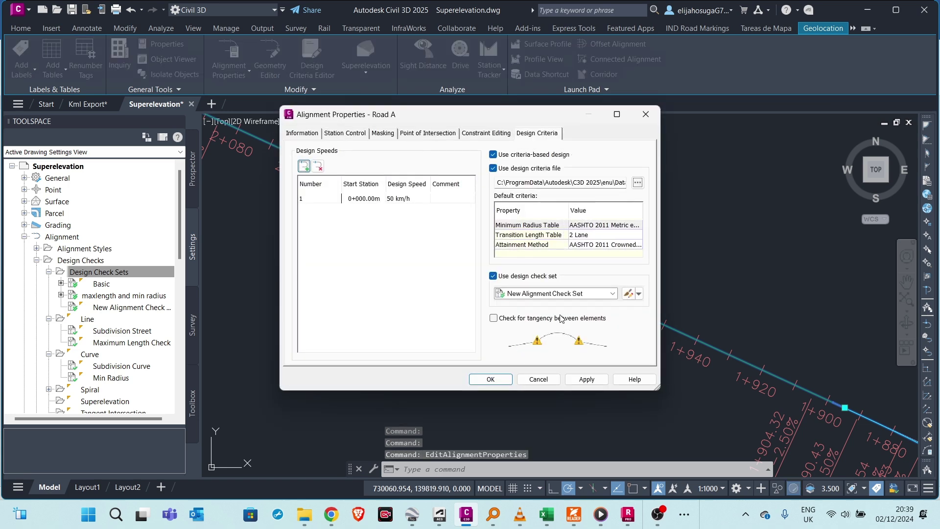
click(574, 300)
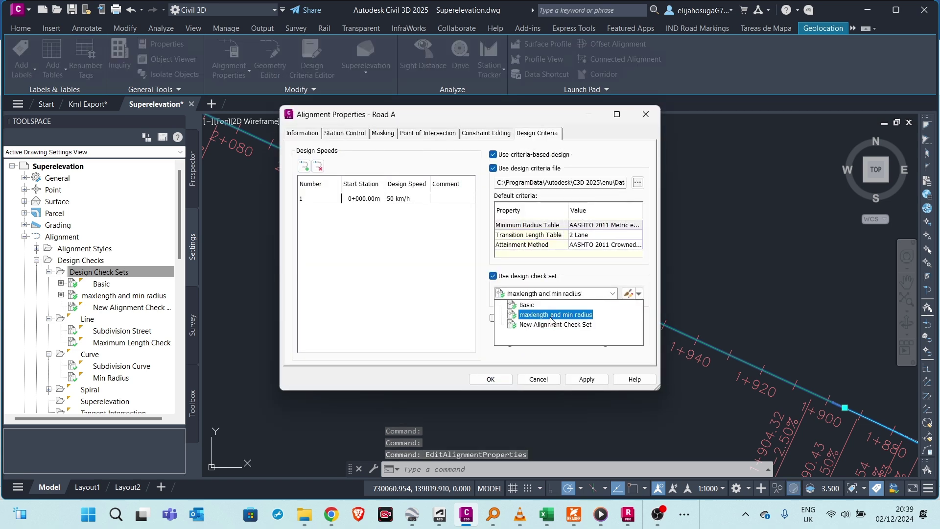
click(553, 312)
click(587, 379)
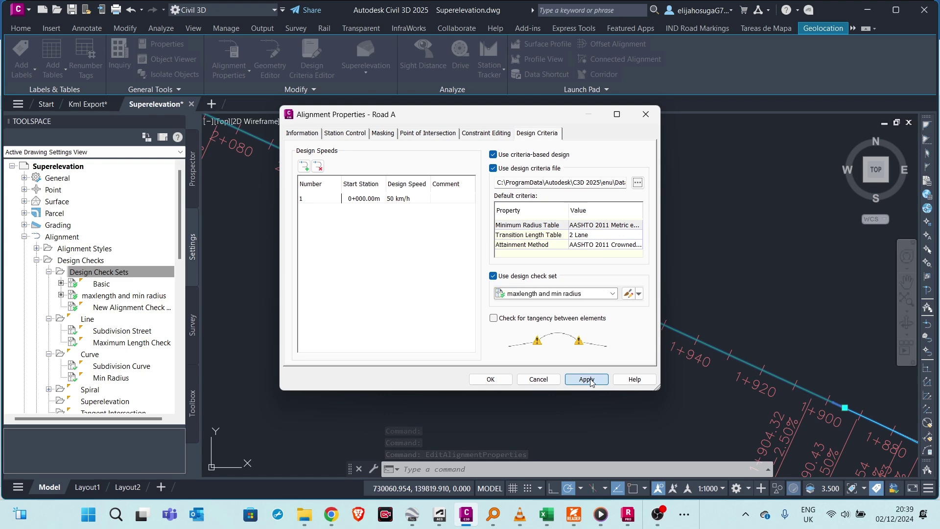
click(490, 379)
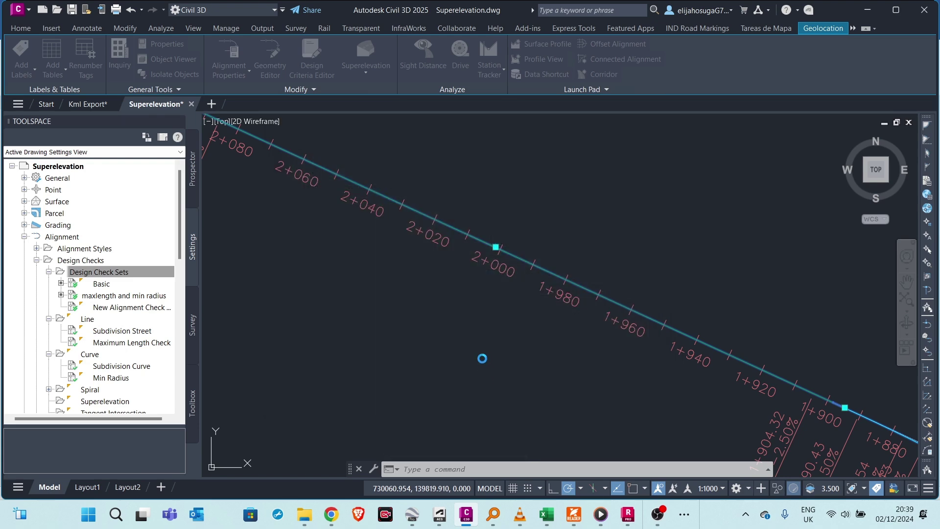
- Confirm the 2+160 curve's Min Radius warning, then open Road A's Geometry Editor
scroll(546, 249, down, 4)
scroll(547, 249, up, 5)
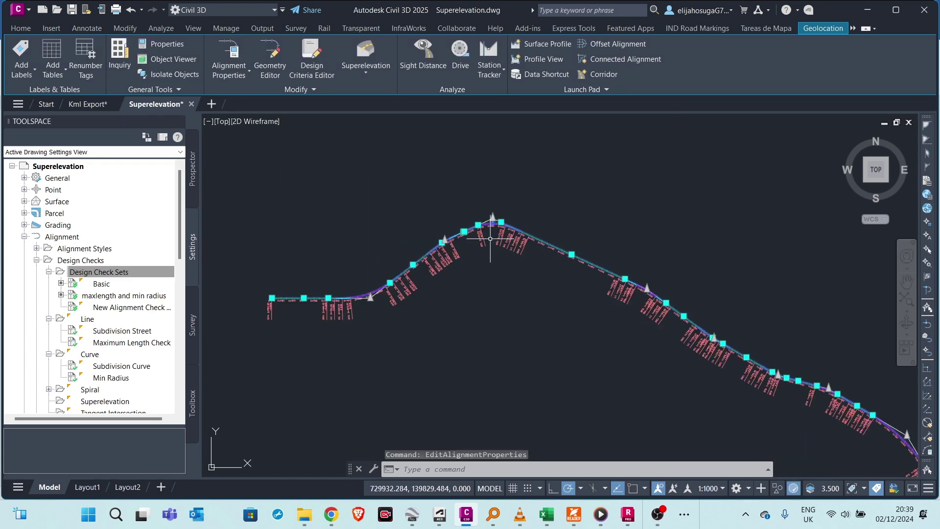
scroll(516, 251, down, 7)
scroll(517, 251, up, 3)
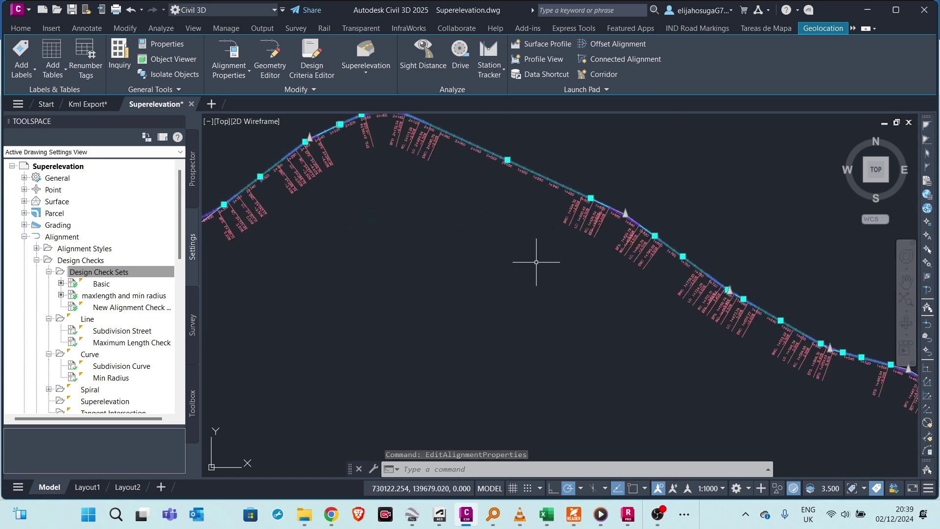
scroll(451, 248, down, 5)
scroll(509, 266, up, 5)
scroll(551, 373, up, 2)
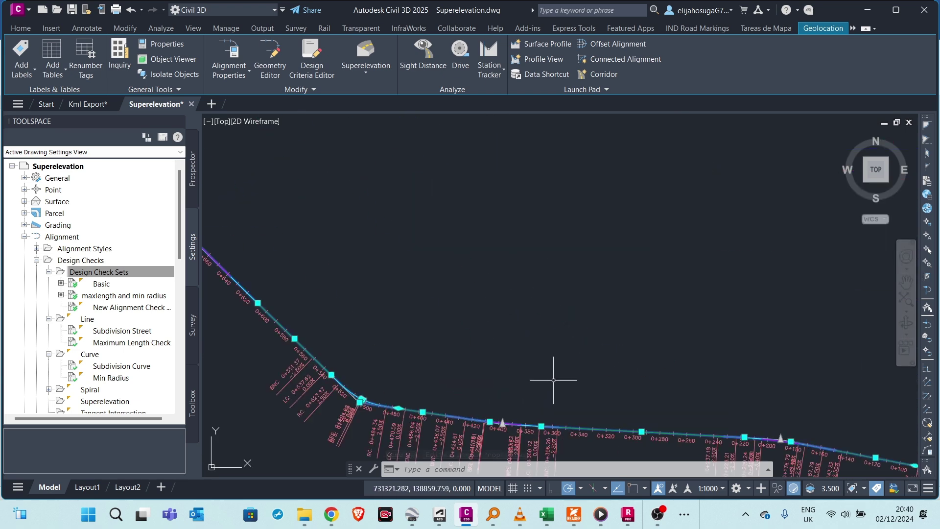
scroll(556, 361, down, 5)
scroll(420, 216, up, 4)
scroll(566, 210, up, 3)
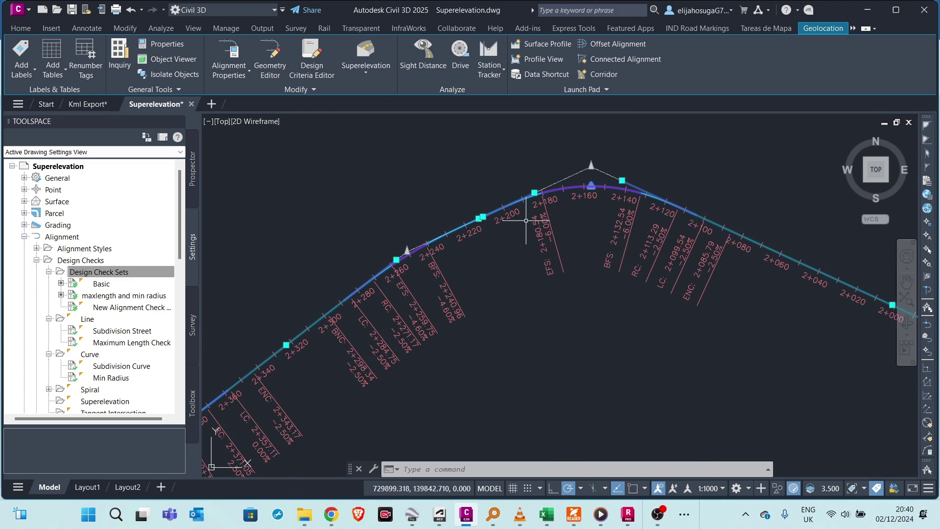
scroll(535, 147, up, 2)
scroll(577, 241, down, 1)
scroll(577, 241, down, 2)
scroll(444, 255, up, 2)
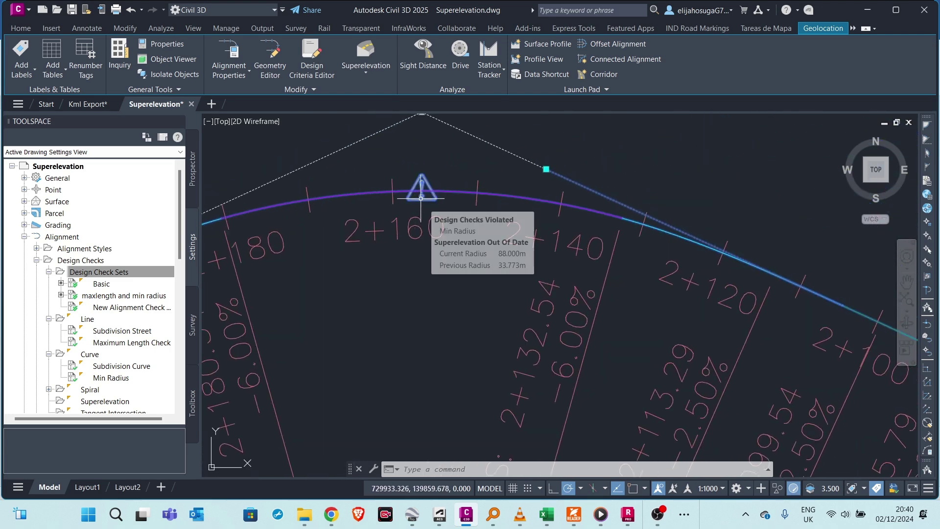
mouse_move(421, 199)
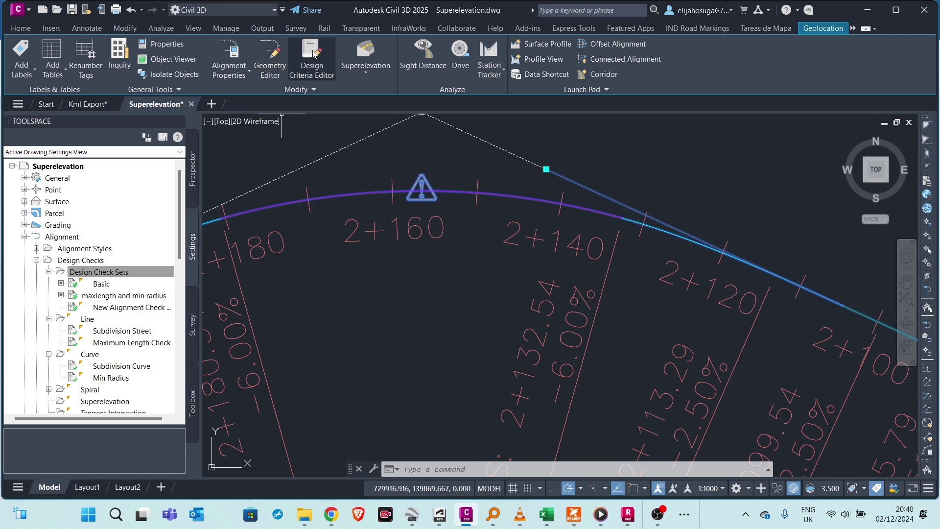
click(271, 61)
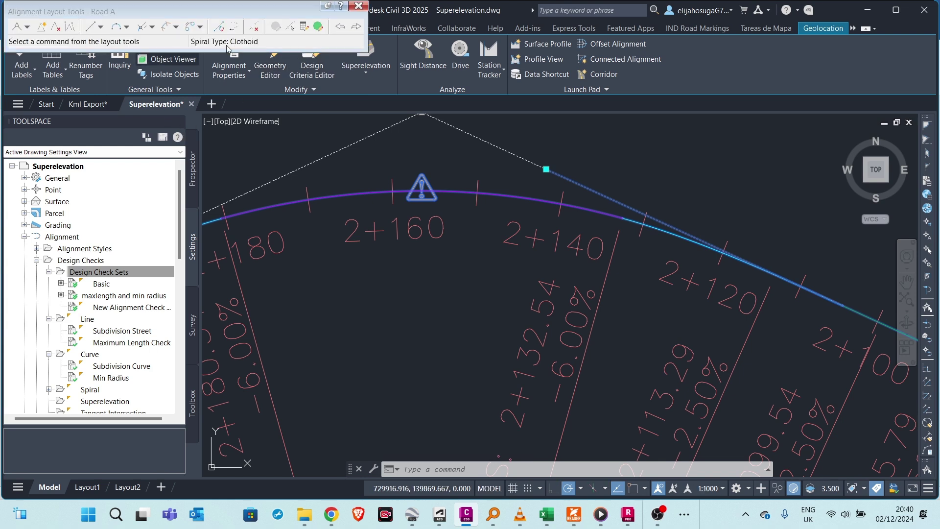
- Try setting row 28.2's curve radius to 98.4 in the grid view; dismiss the 'Could Not Solve' message
click(319, 28)
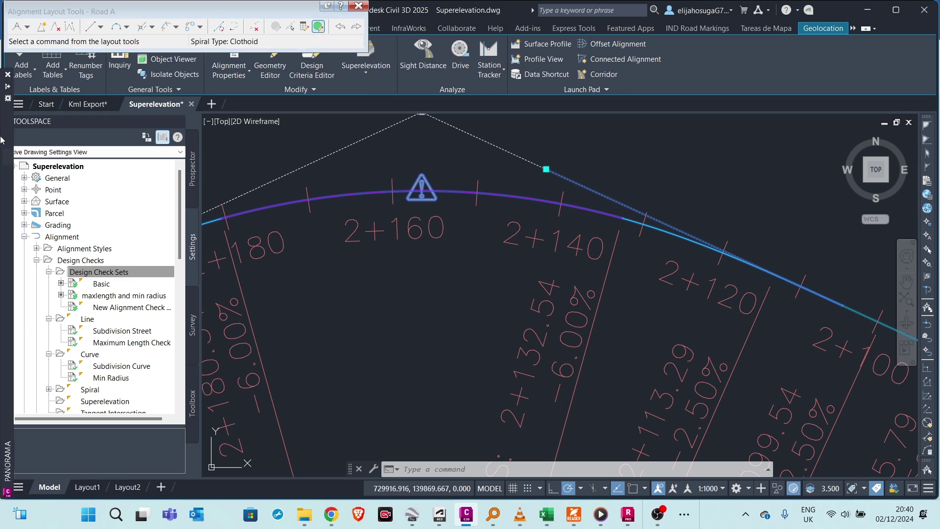
scroll(280, 205, down, 10)
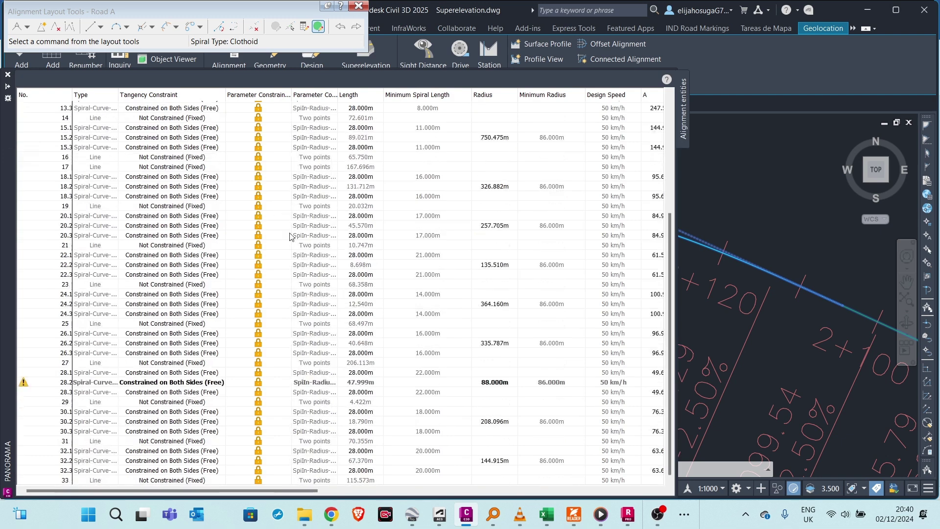
drag(307, 491, 374, 492)
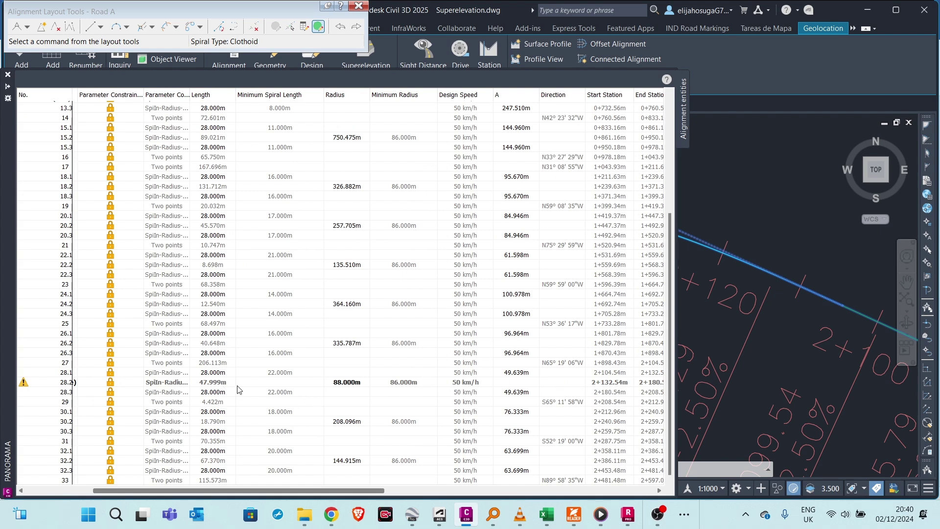
click(354, 382)
click(359, 384)
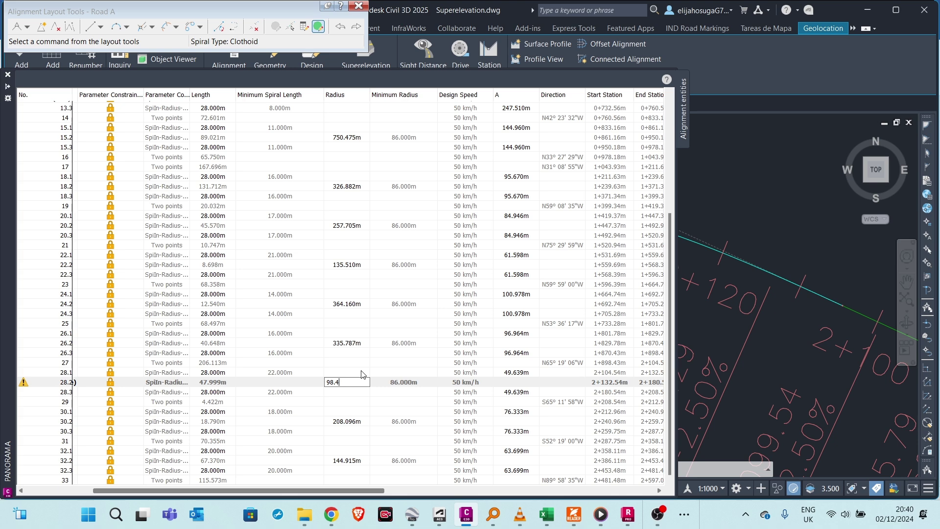
key(Return)
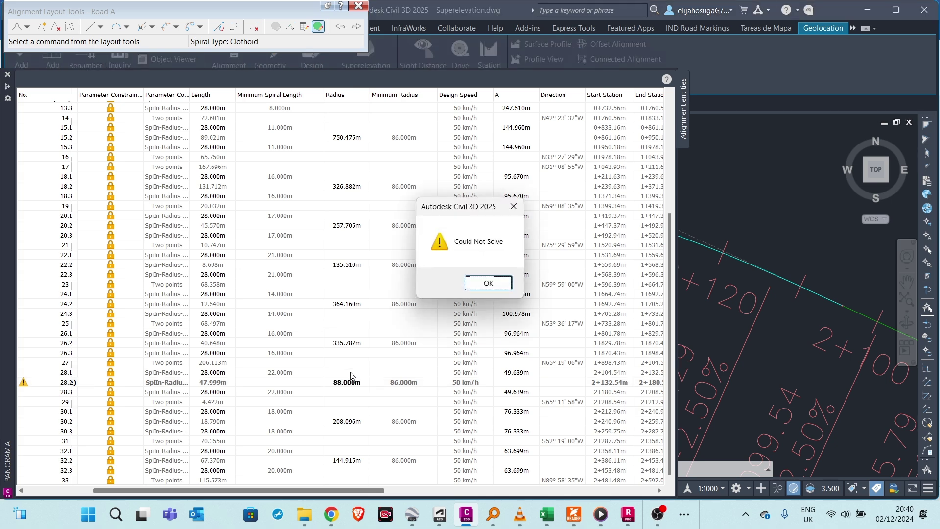
click(465, 287)
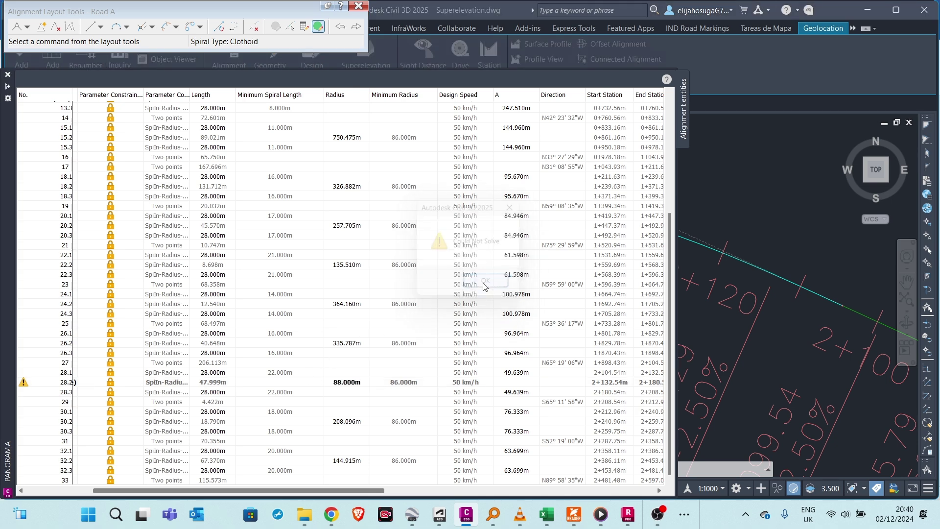
click(9, 87)
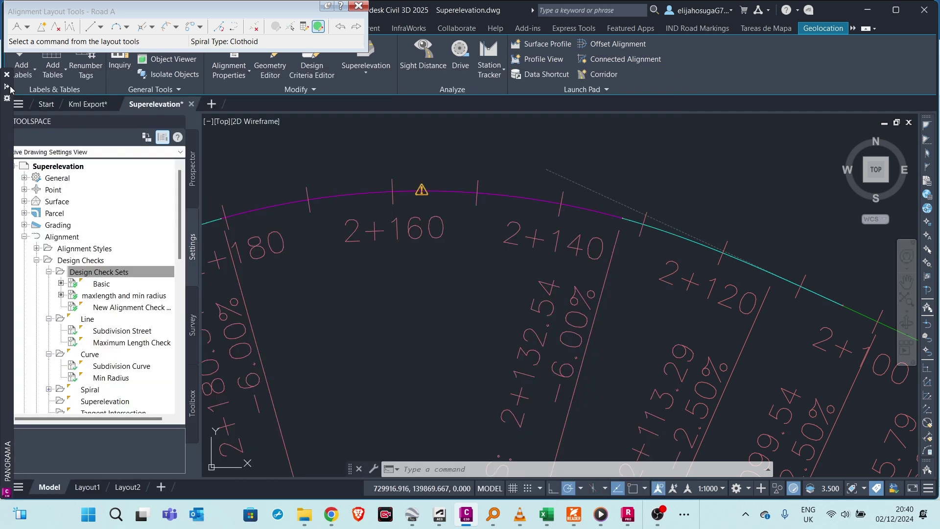
scroll(358, 239, down, 3)
scroll(395, 225, up, 4)
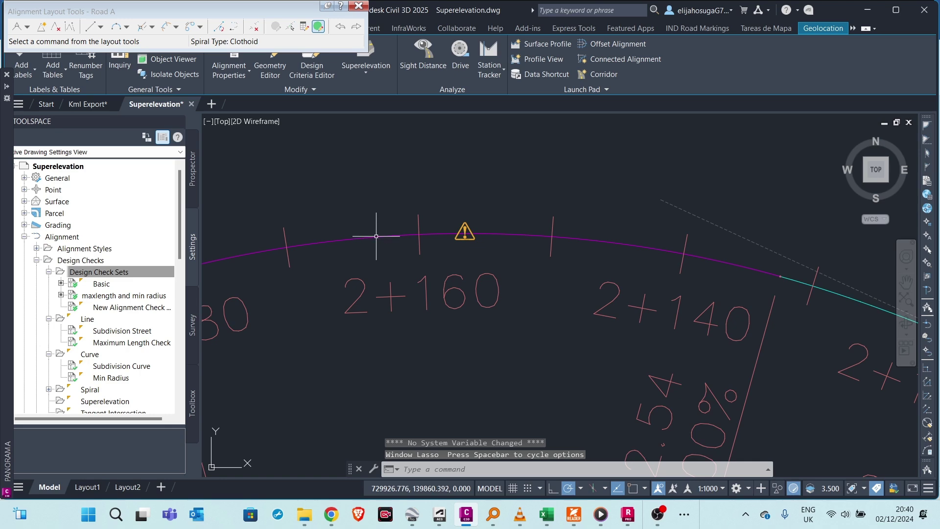
click(375, 237)
scroll(375, 237, down, 3)
scroll(480, 231, up, 2)
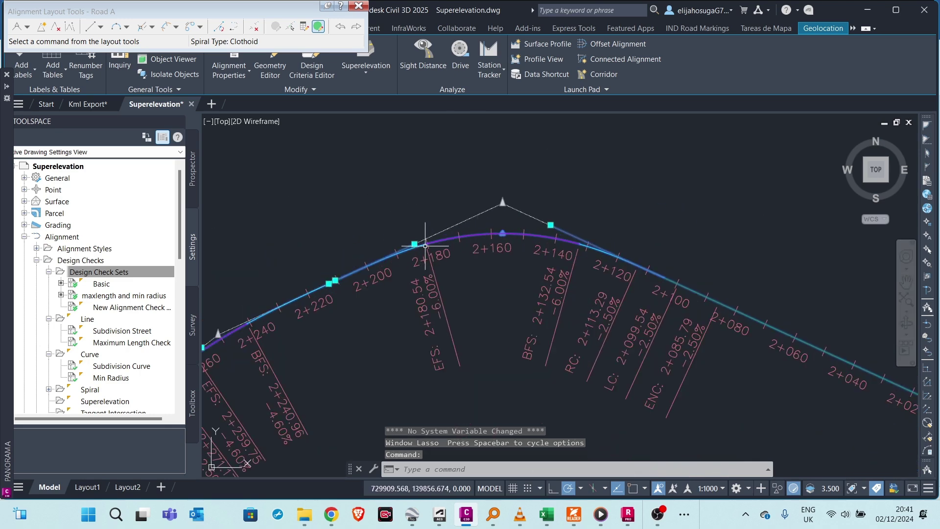
scroll(424, 240, up, 2)
scroll(426, 235, down, 2)
scroll(421, 247, down, 3)
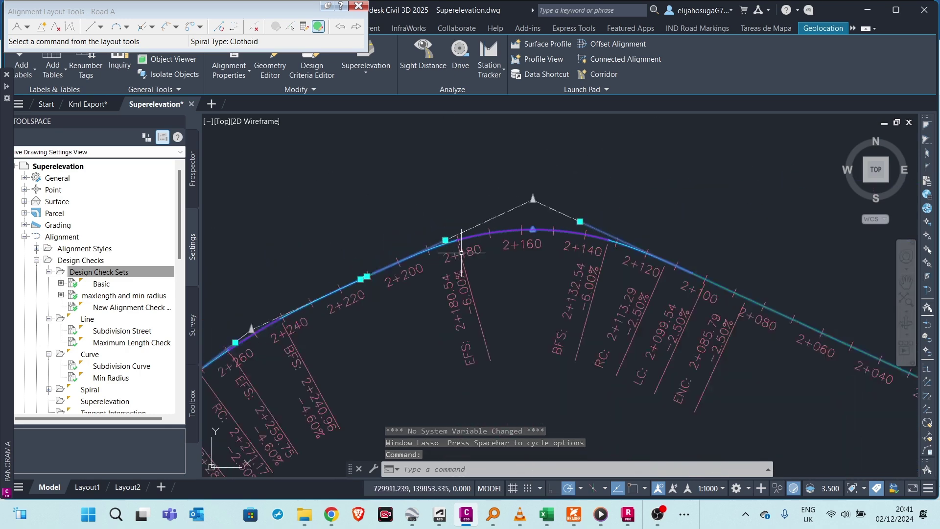
scroll(456, 250, down, 2)
scroll(478, 300, down, 2)
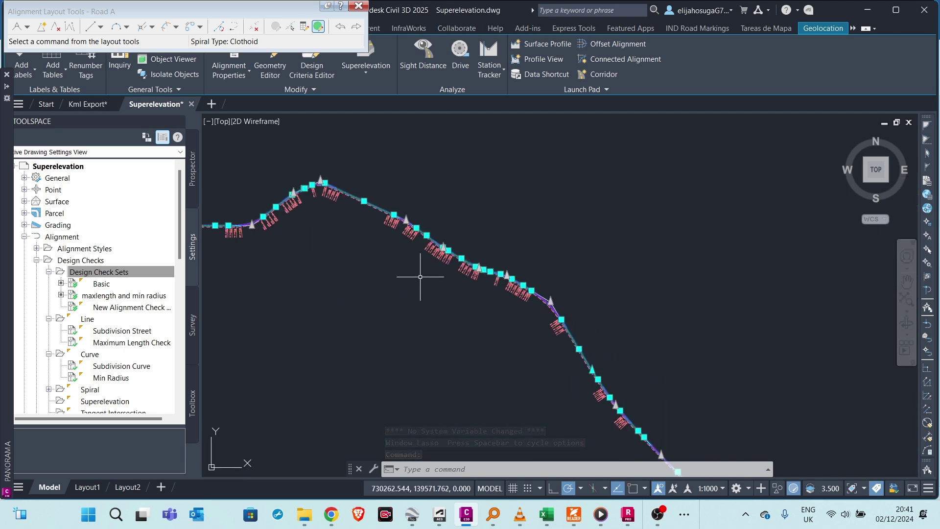
scroll(290, 201, up, 4)
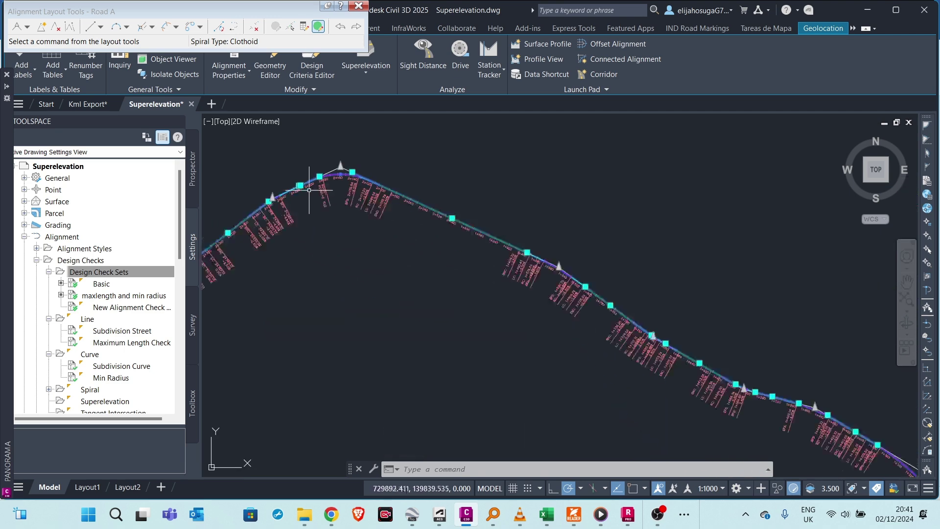
scroll(372, 258, down, 4)
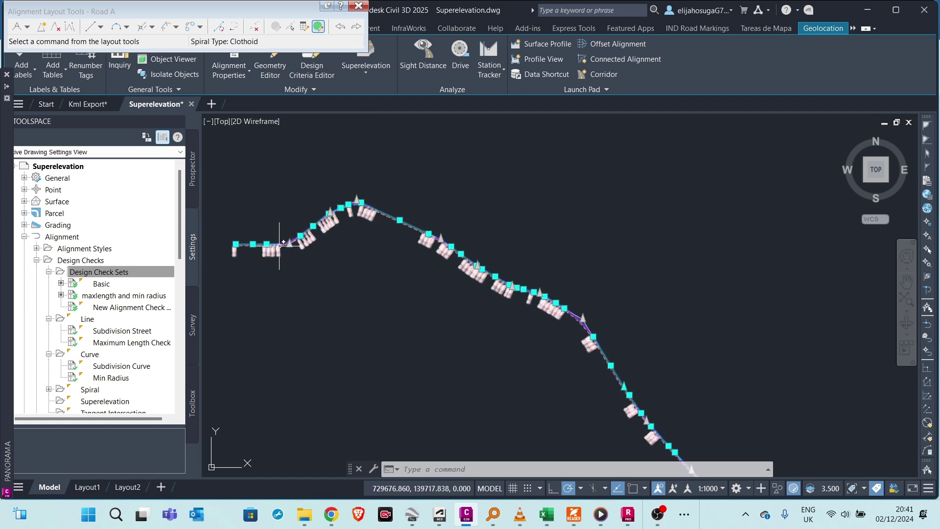
middle_drag(283, 242, 331, 252)
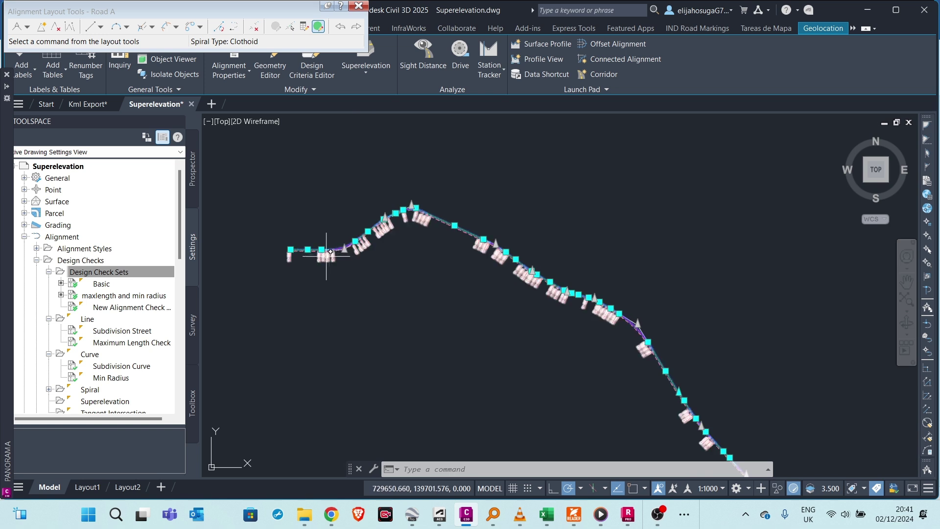
scroll(329, 253, up, 4)
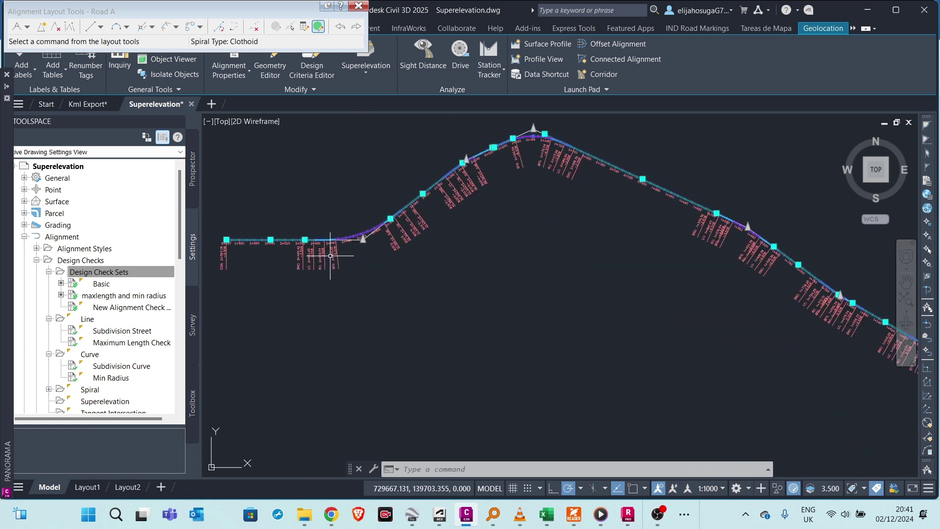
scroll(333, 252, down, 4)
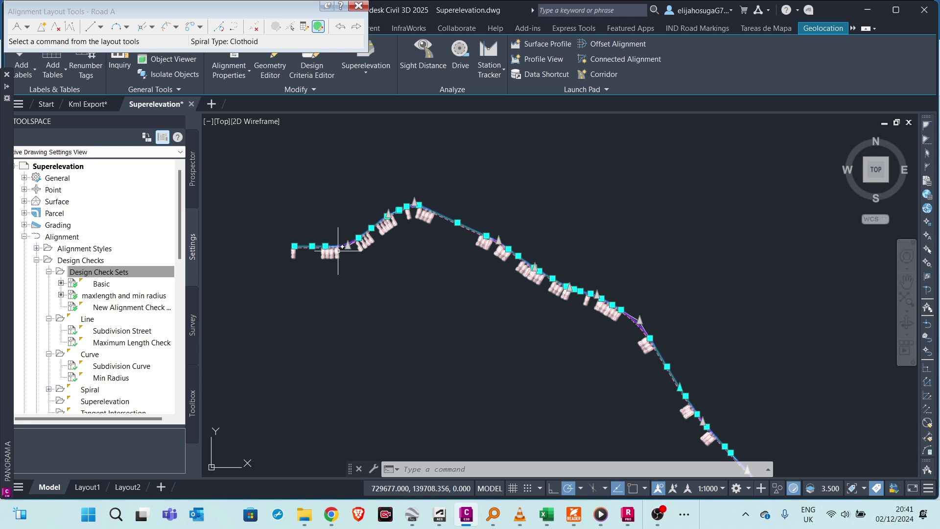